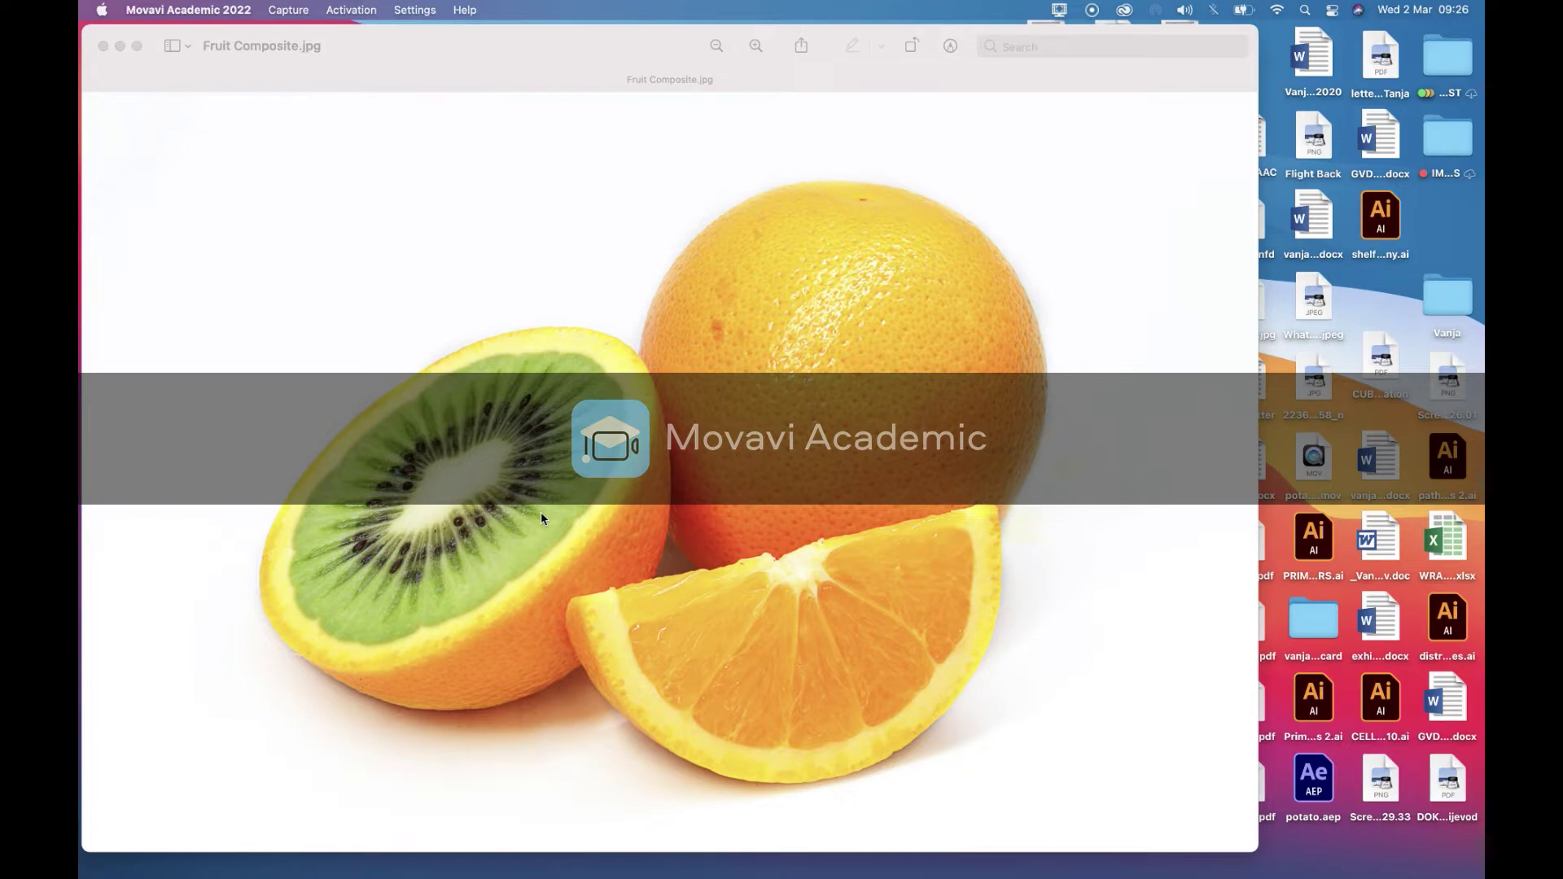
Close the Fruit Composite.jpg preview and switch to Photoshop.
click(98, 51)
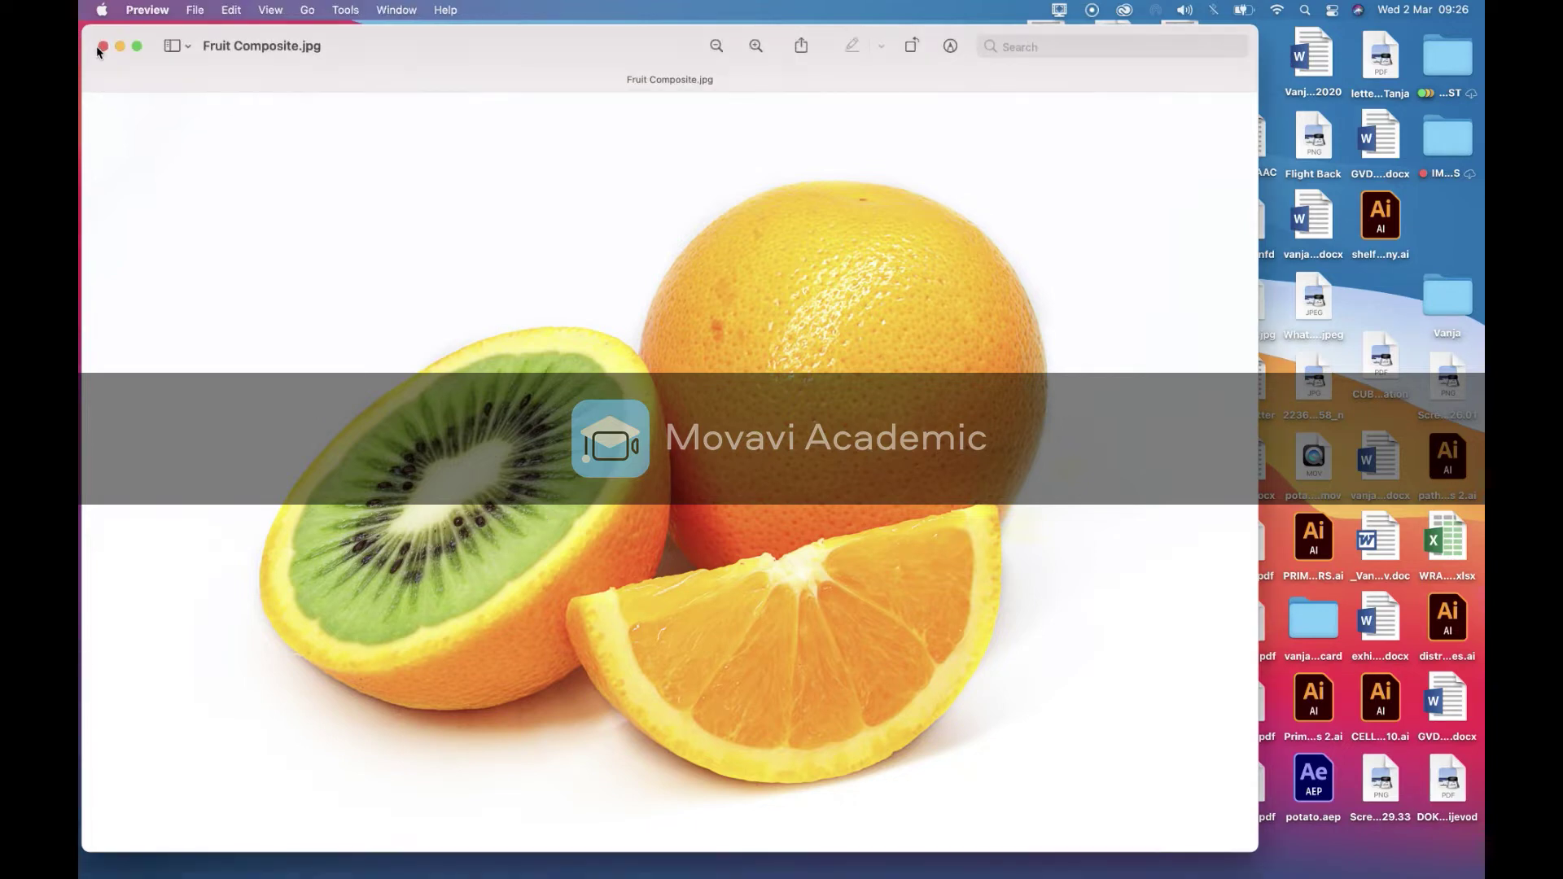
click(103, 47)
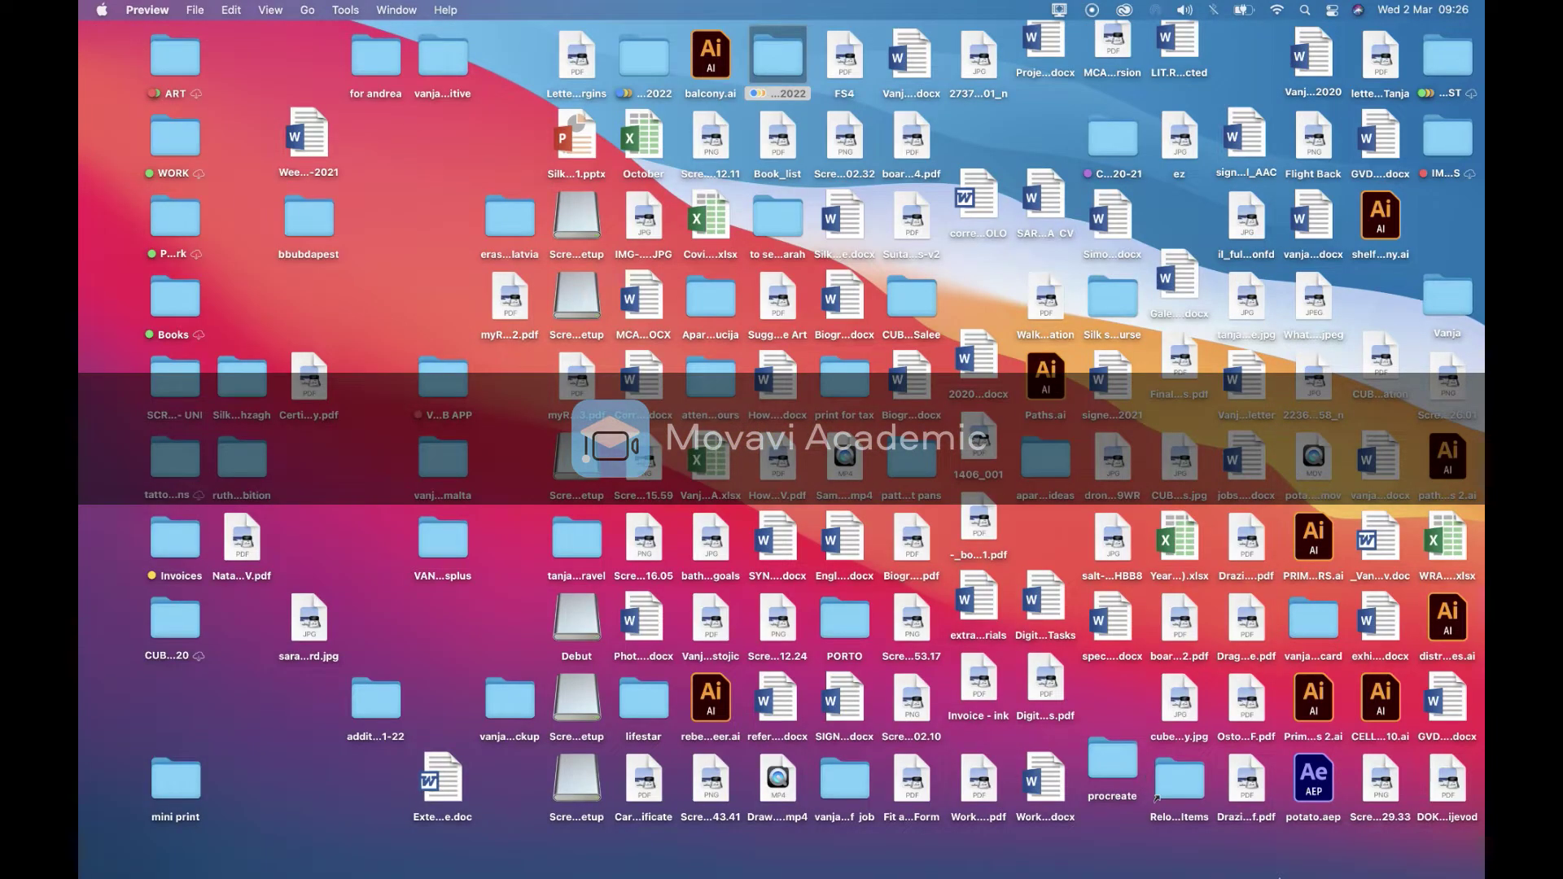
click(1085, 850)
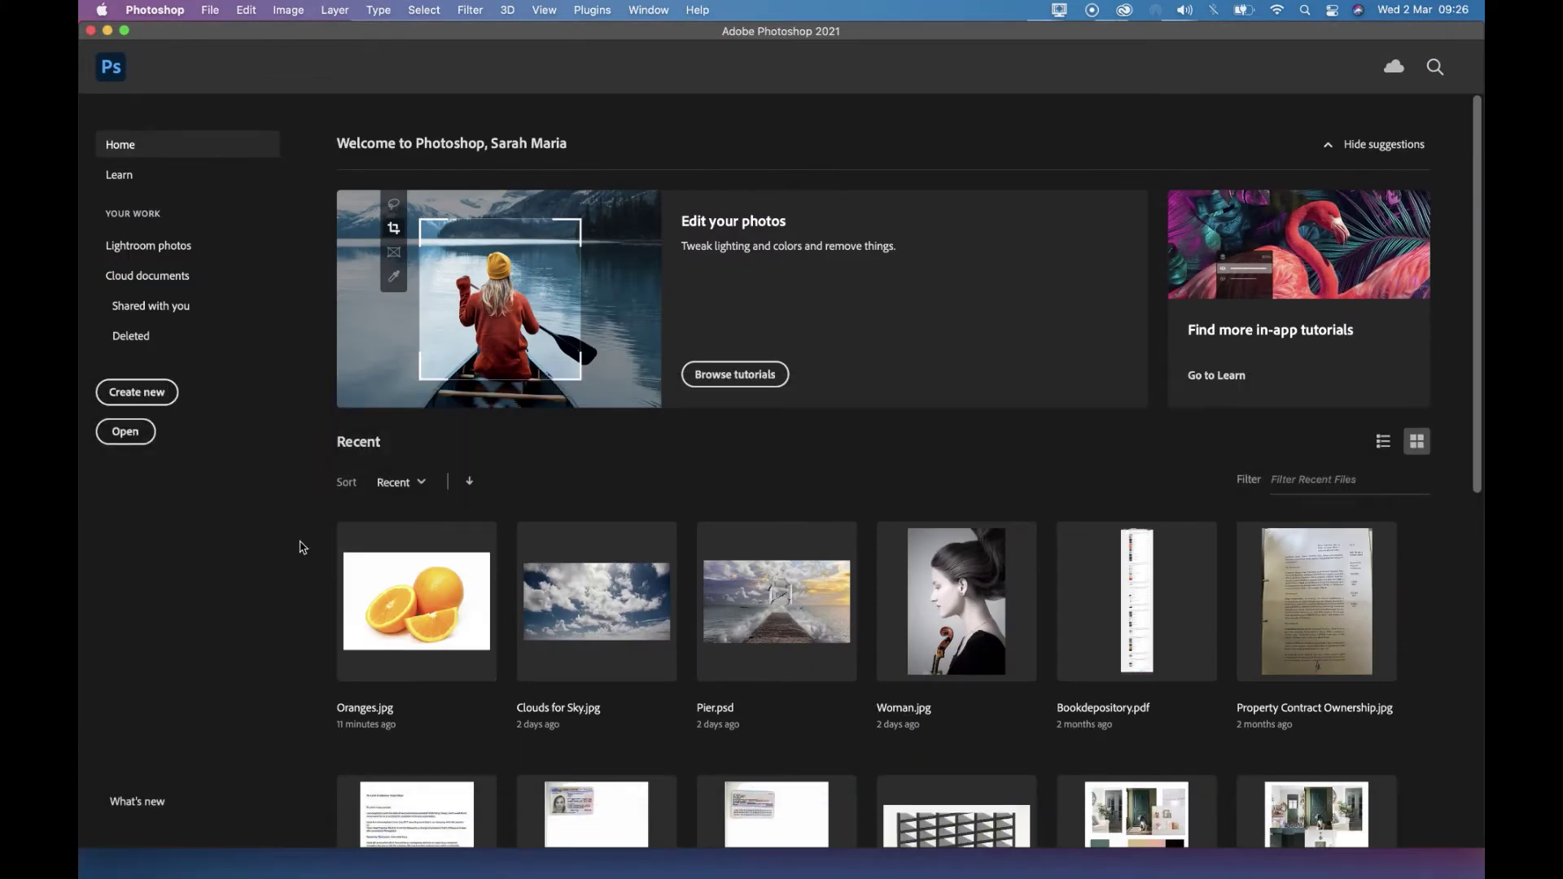
Open Oranges.jpg from the Orange Kiwi folder.
click(123, 432)
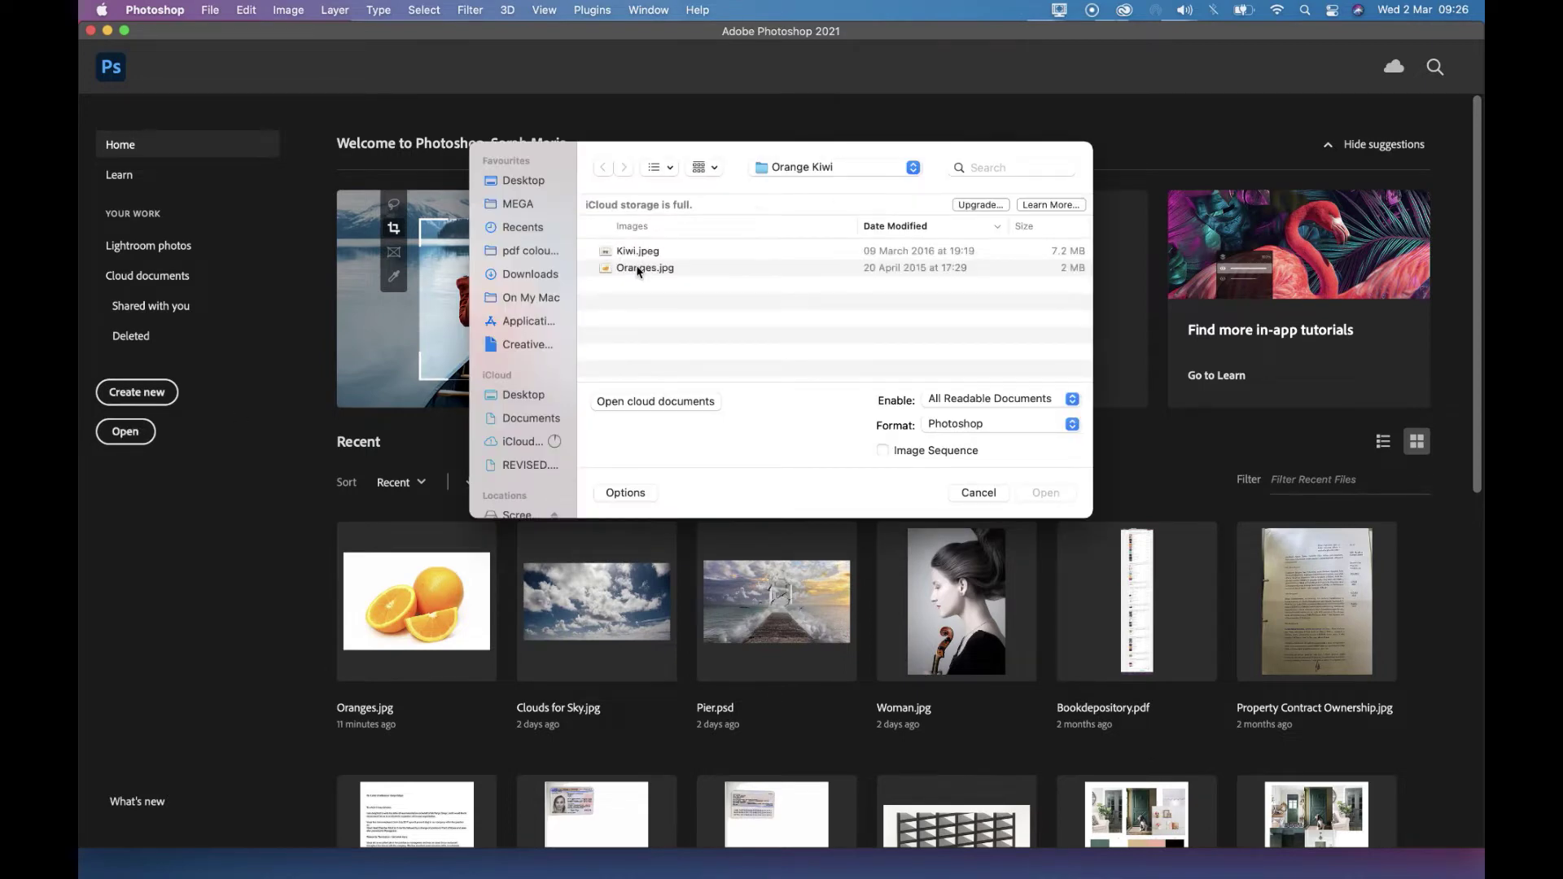
click(639, 271)
click(1048, 494)
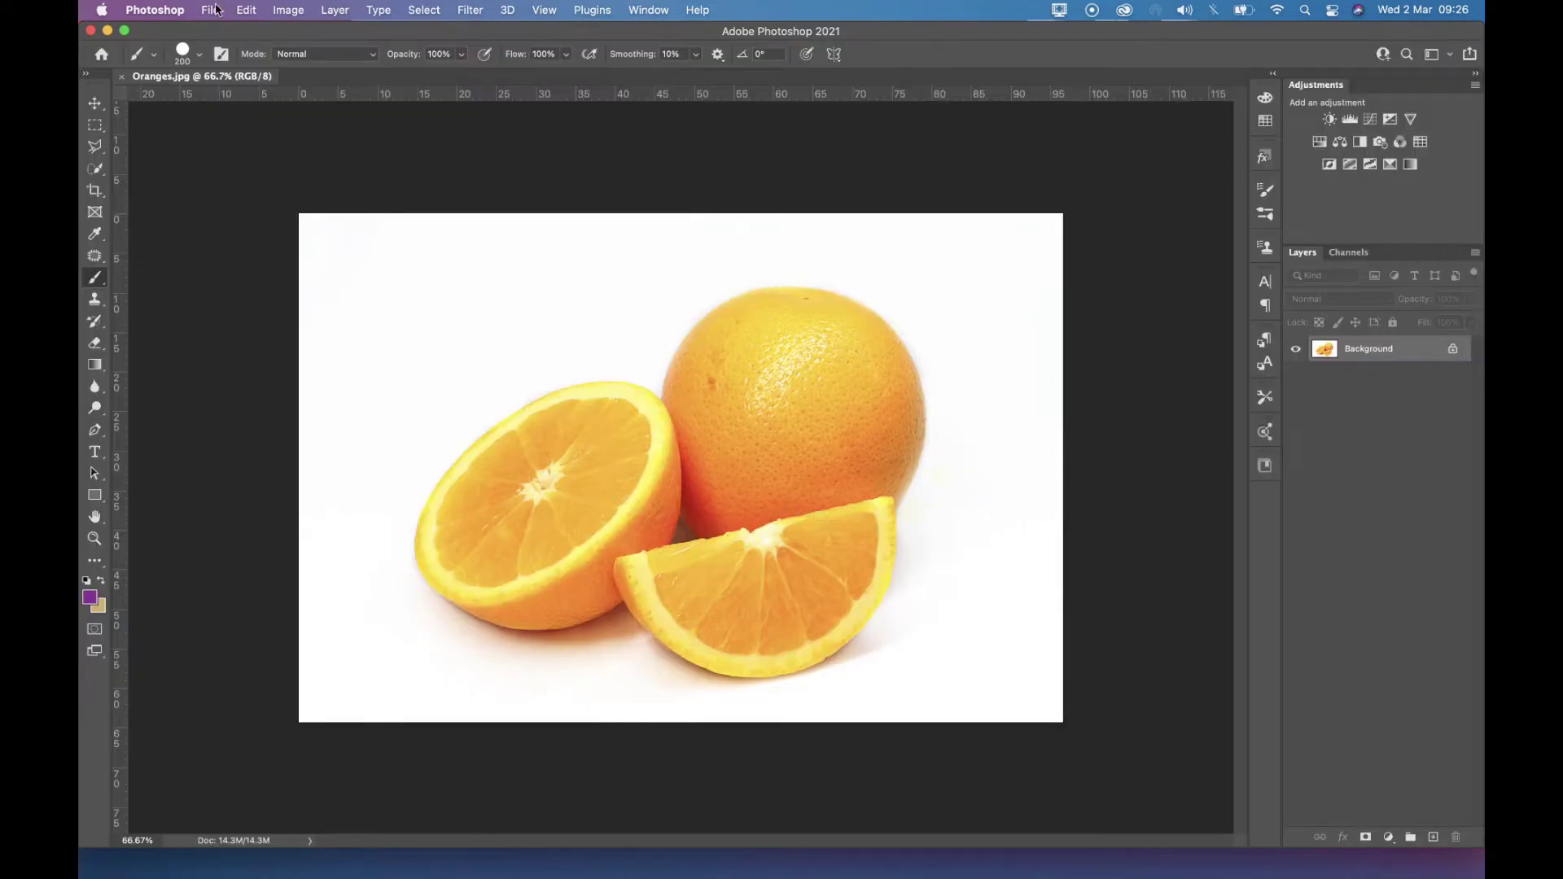
click(211, 10)
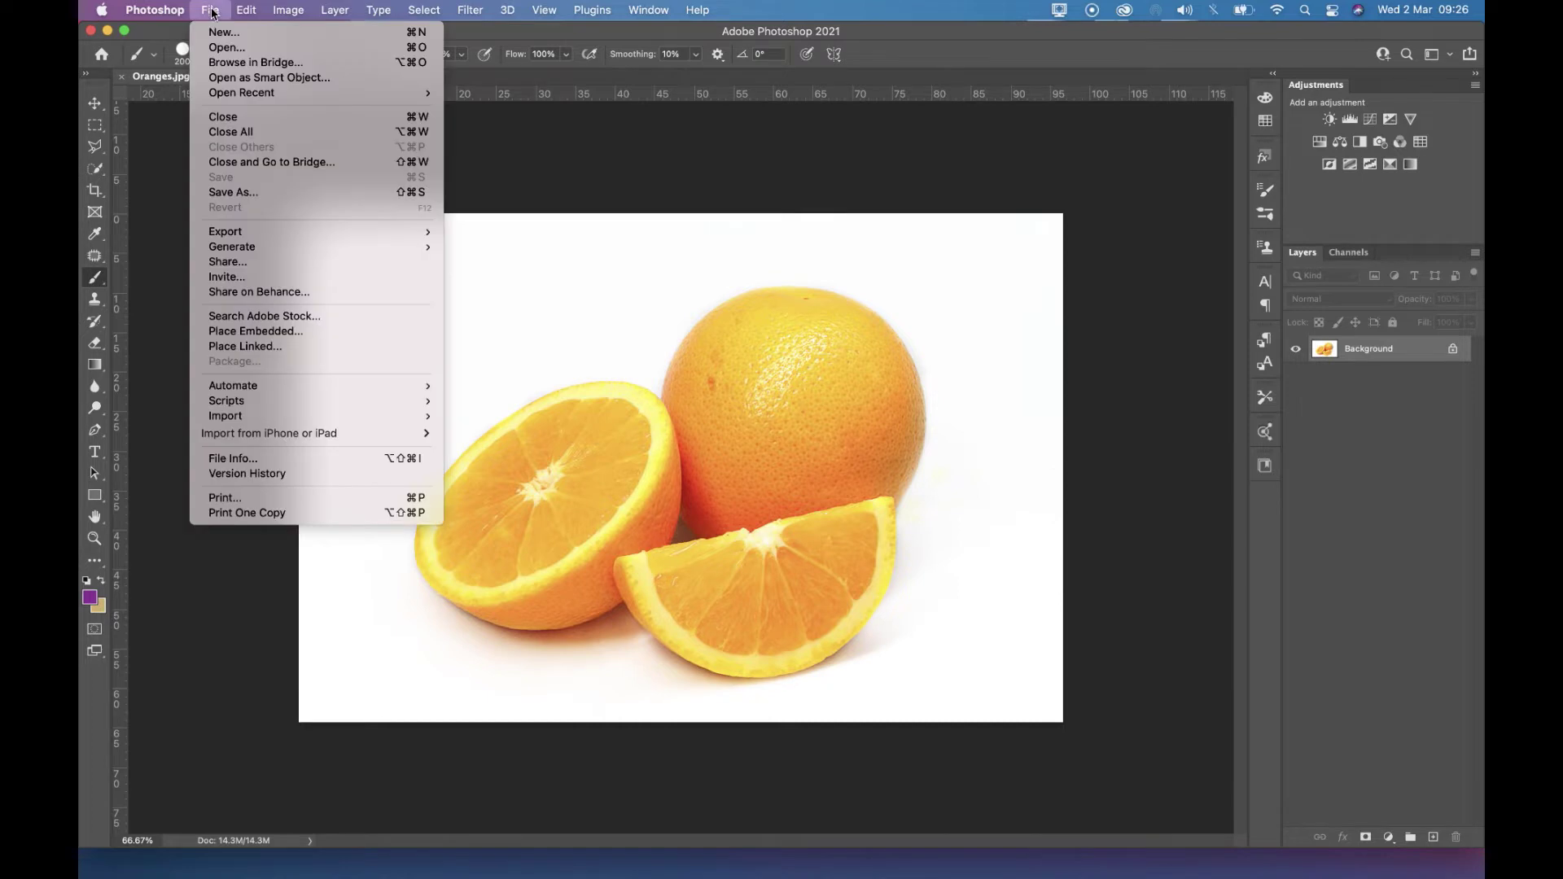
click(228, 47)
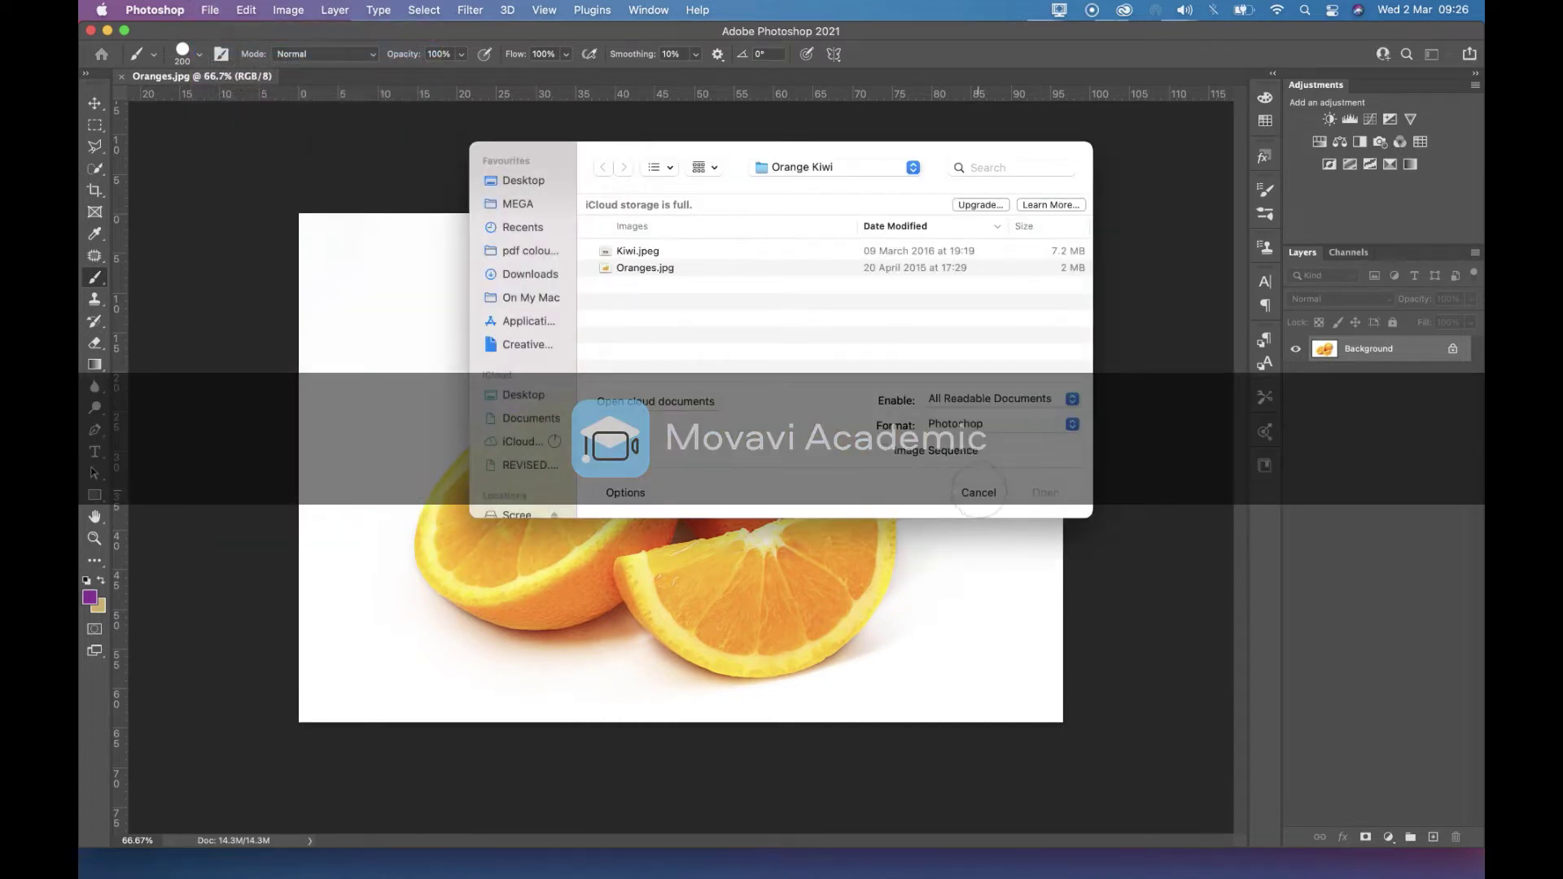
click(978, 493)
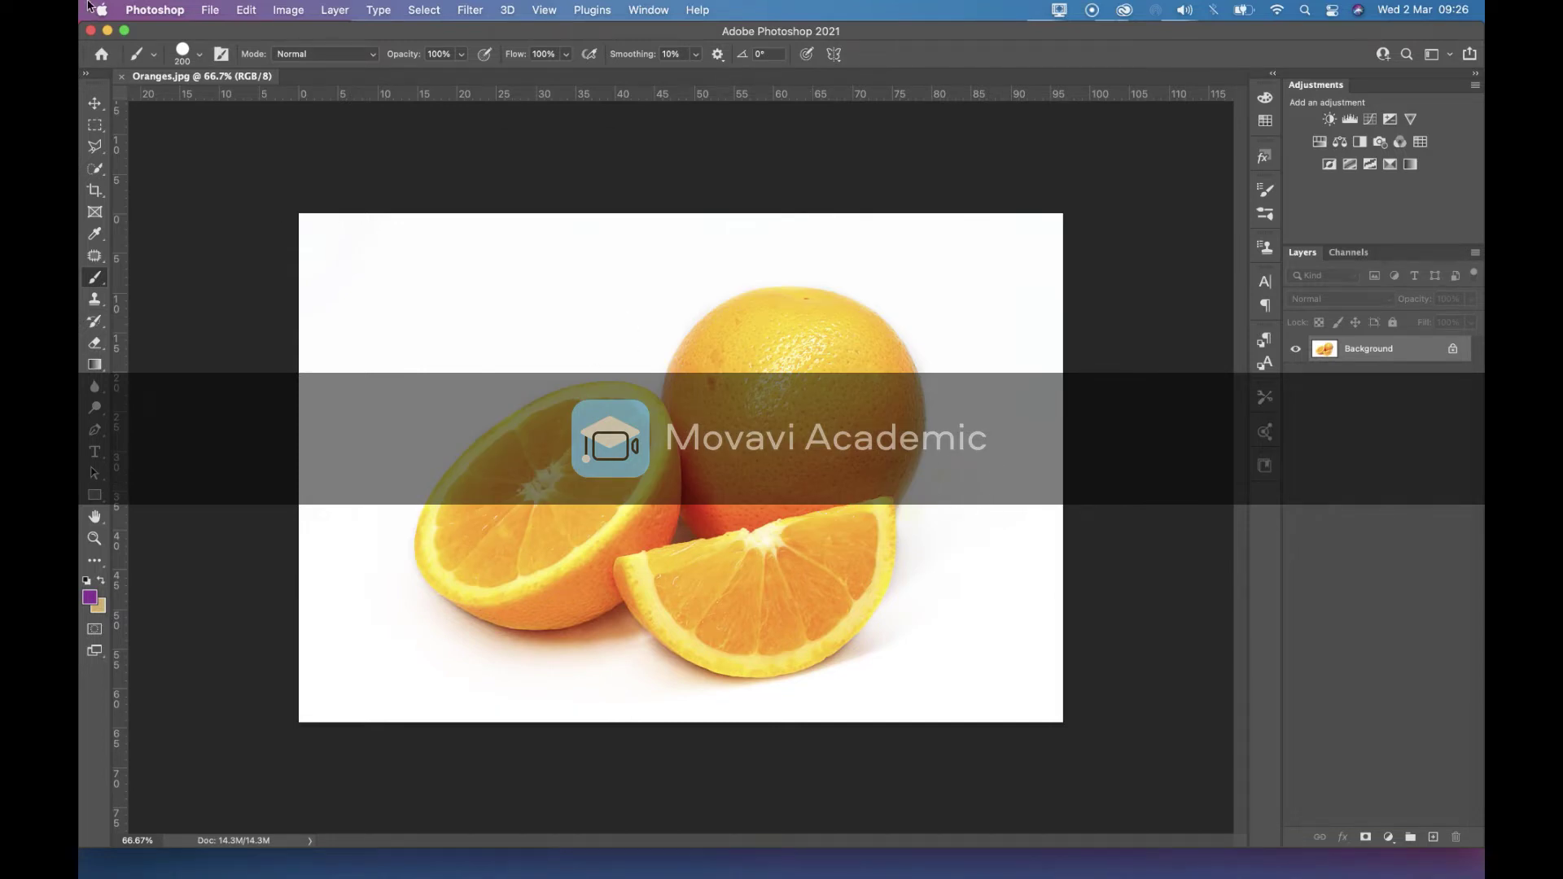
Open Kiwi.jpeg from the Orange Kiwi folder as a second document.
click(212, 11)
click(221, 49)
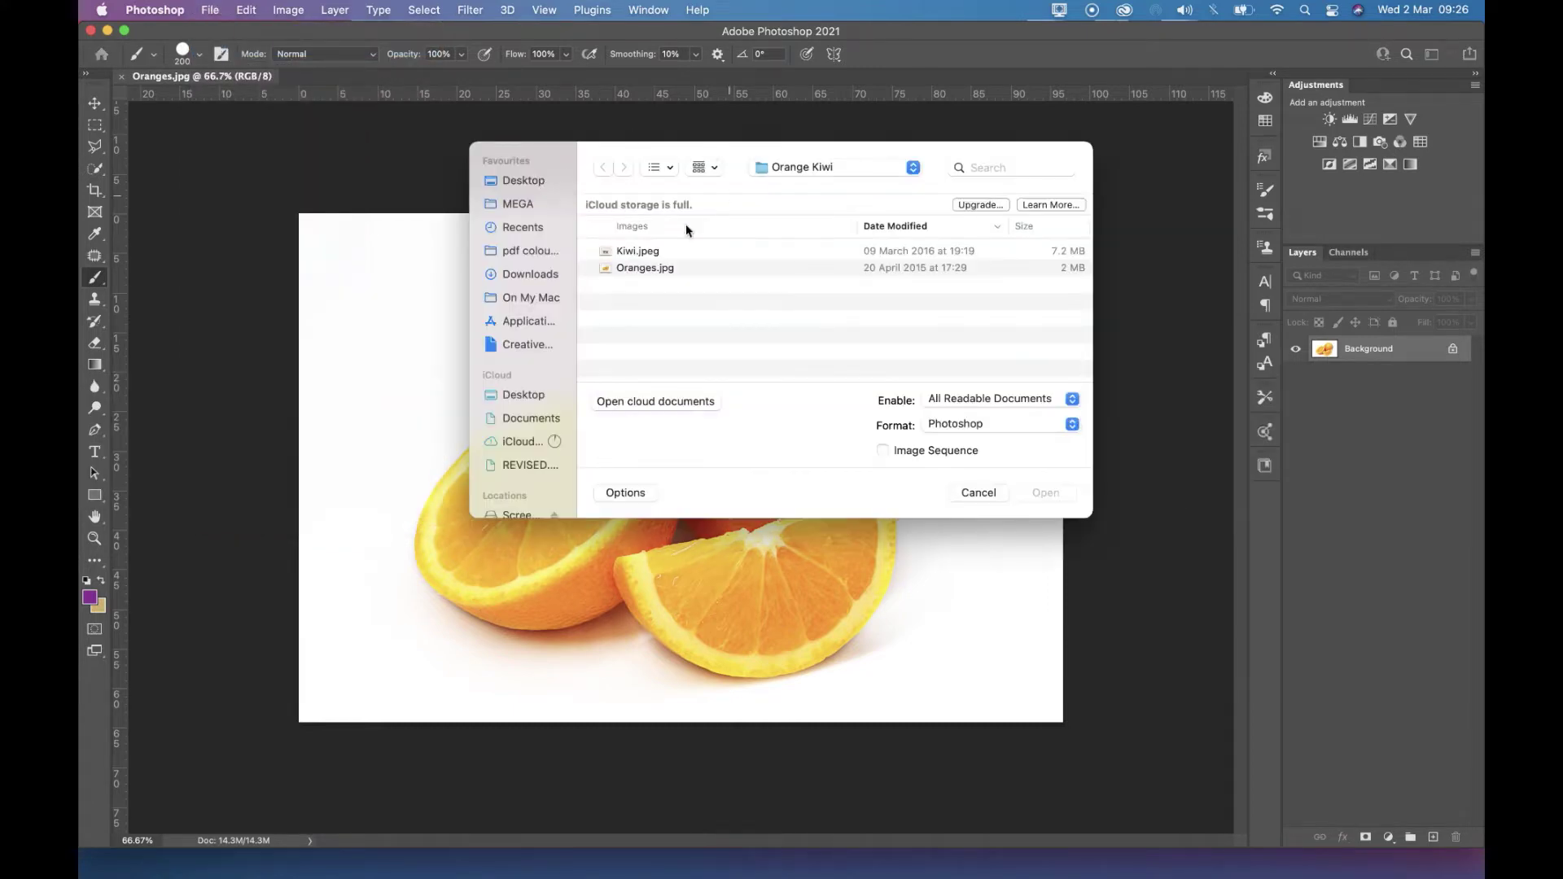
click(638, 251)
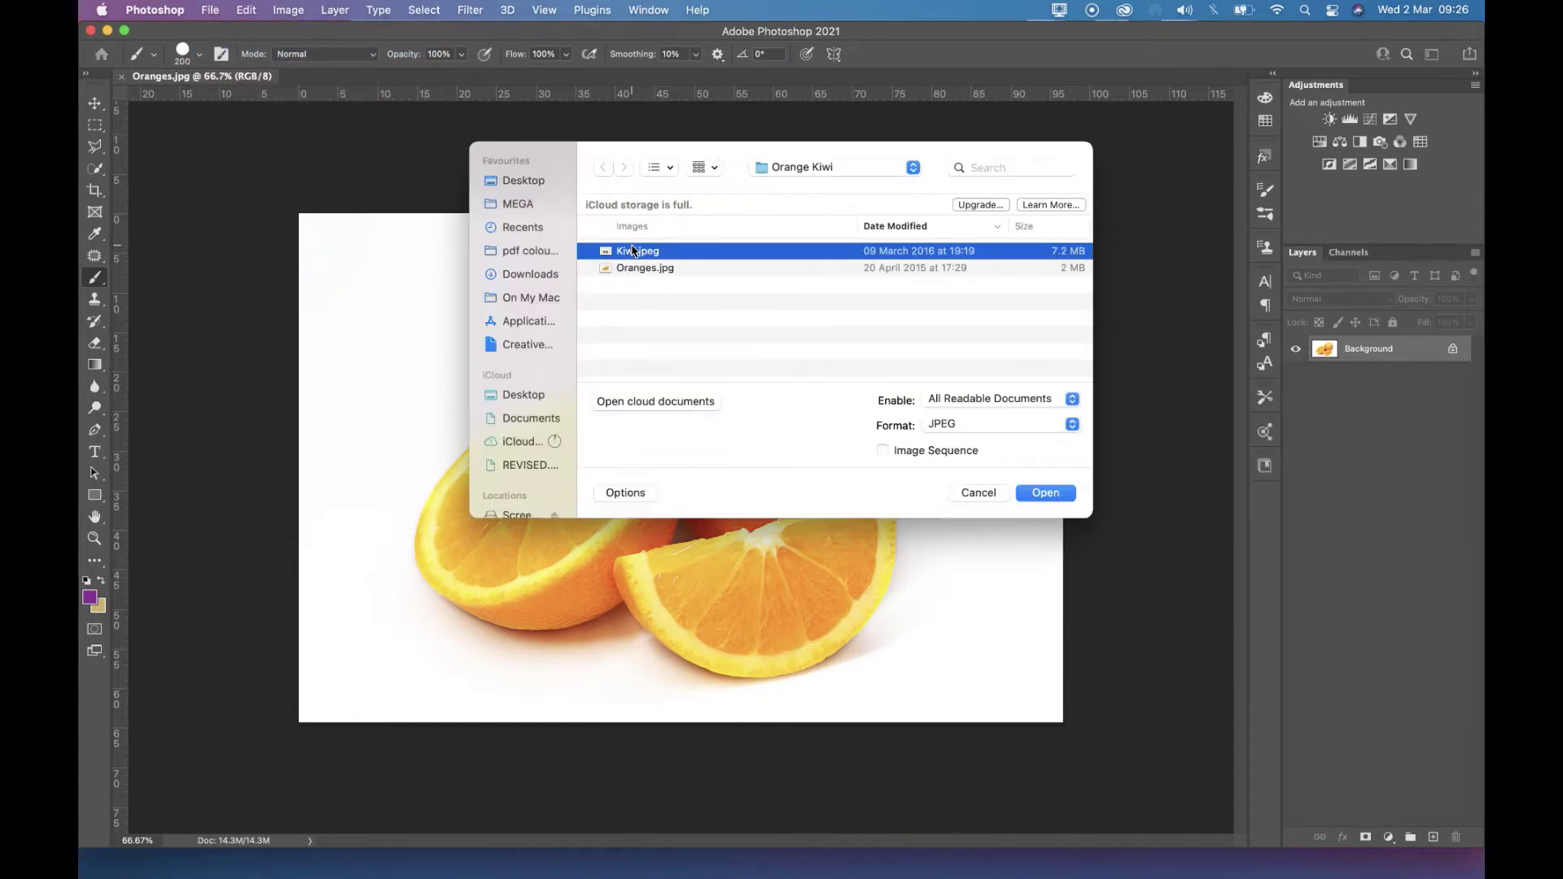
click(1051, 494)
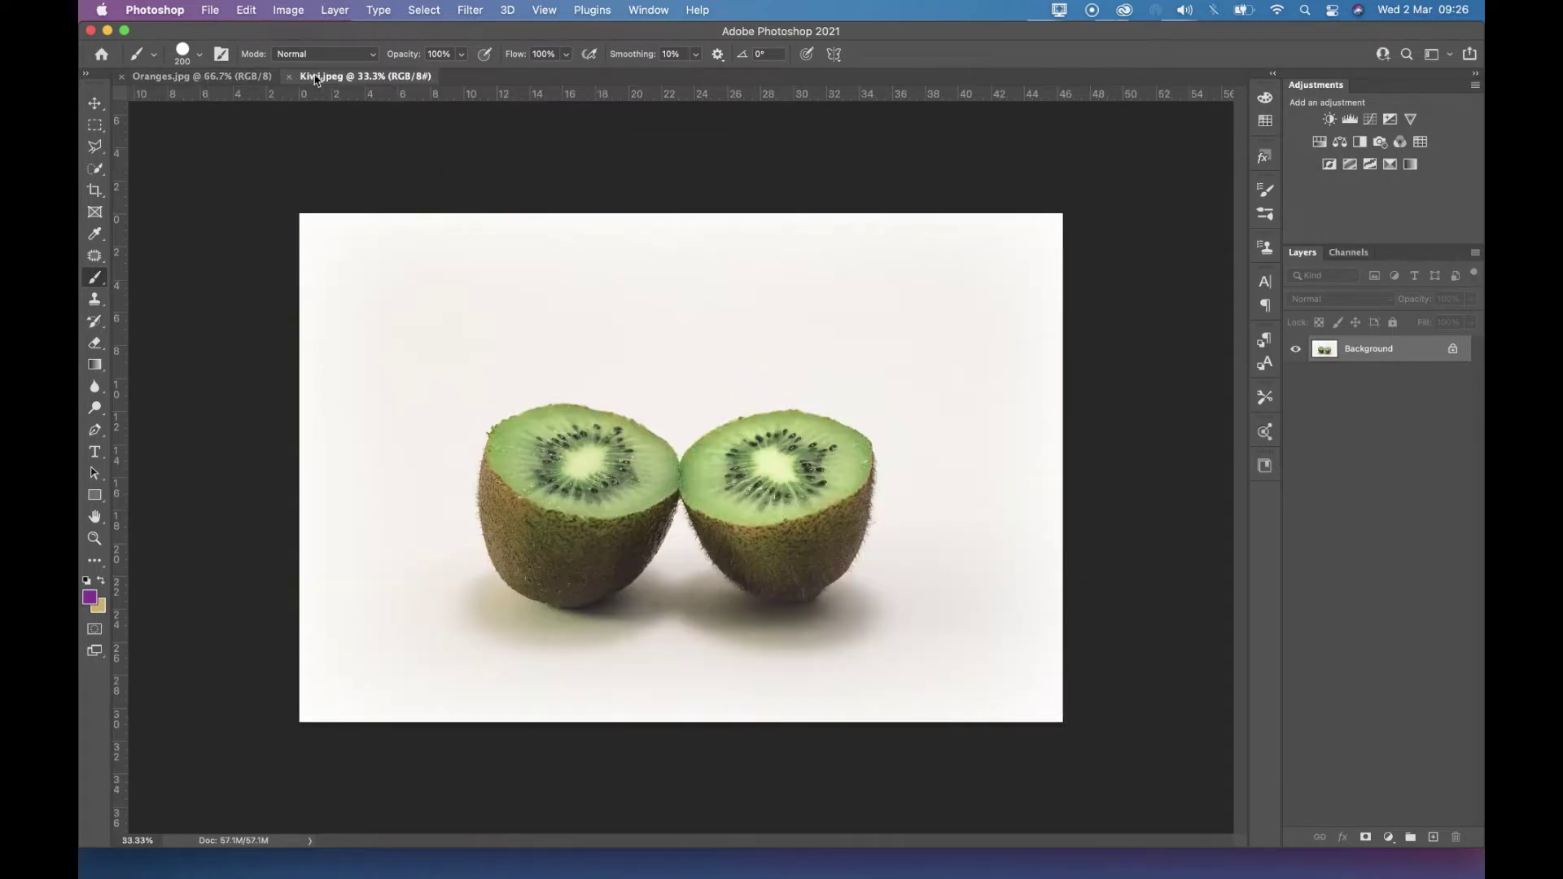
Compare the Oranges.jpg and Kiwi.jpeg images by alternating between the two documents, ending on Kiwi.jpeg.
click(214, 78)
click(340, 78)
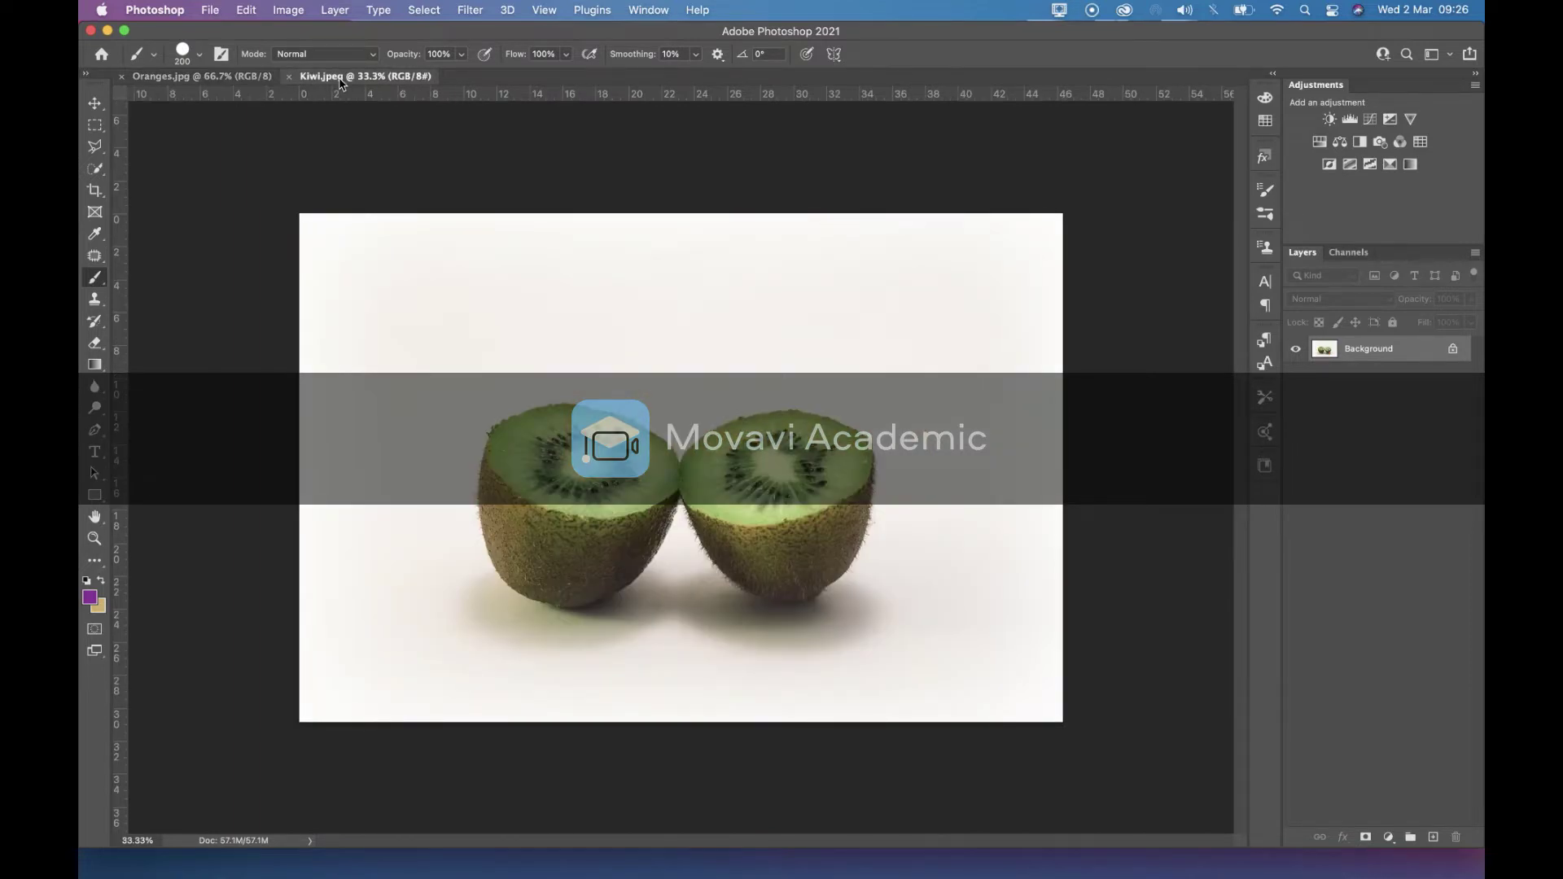
click(228, 77)
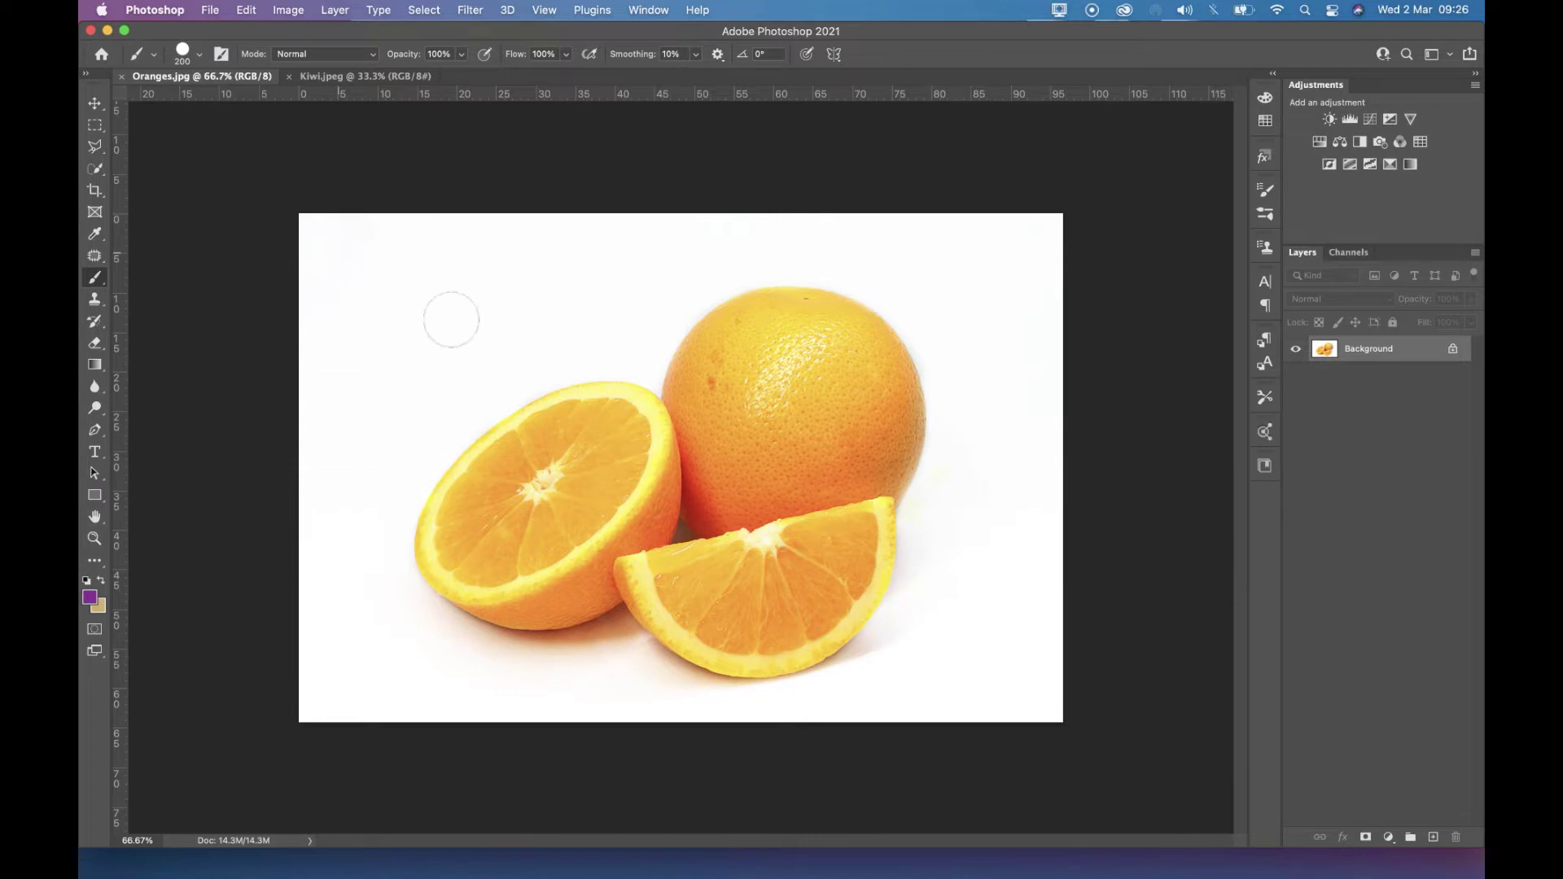
click(368, 77)
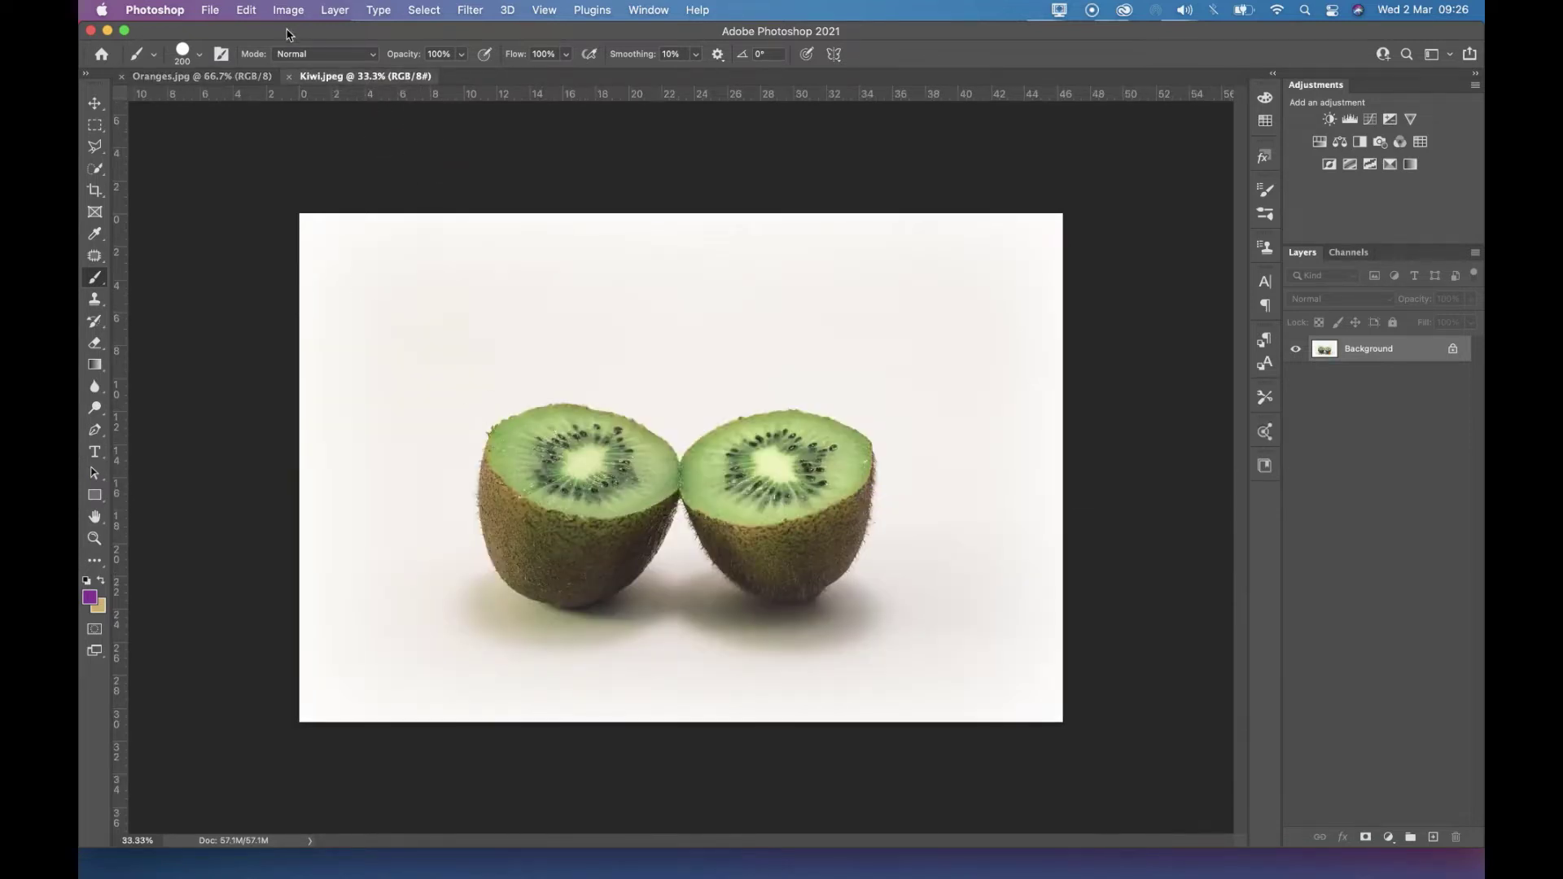
click(236, 78)
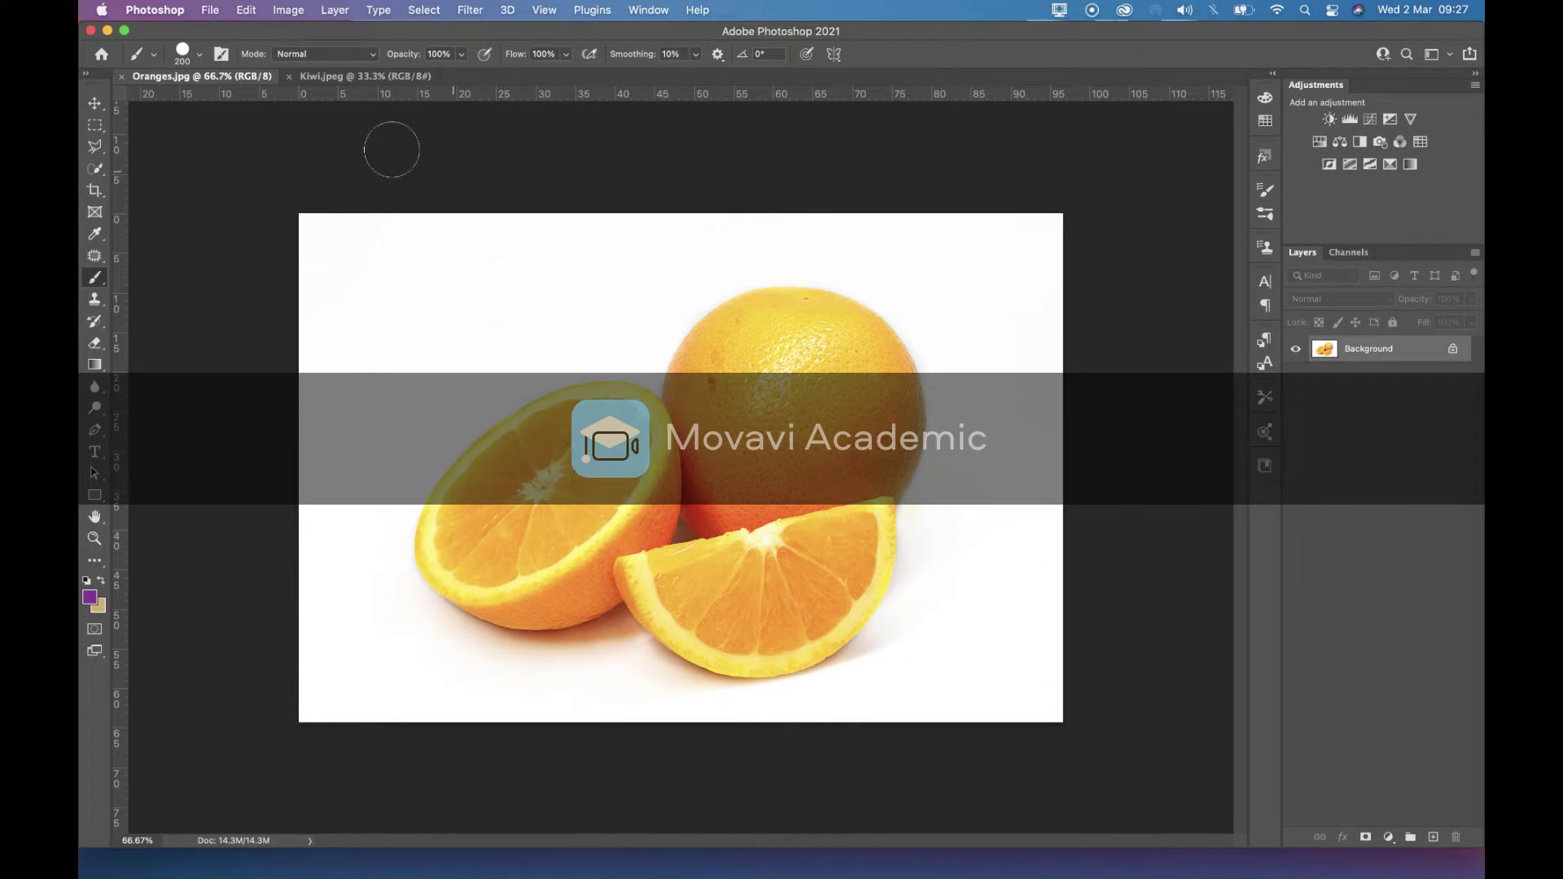
click(324, 79)
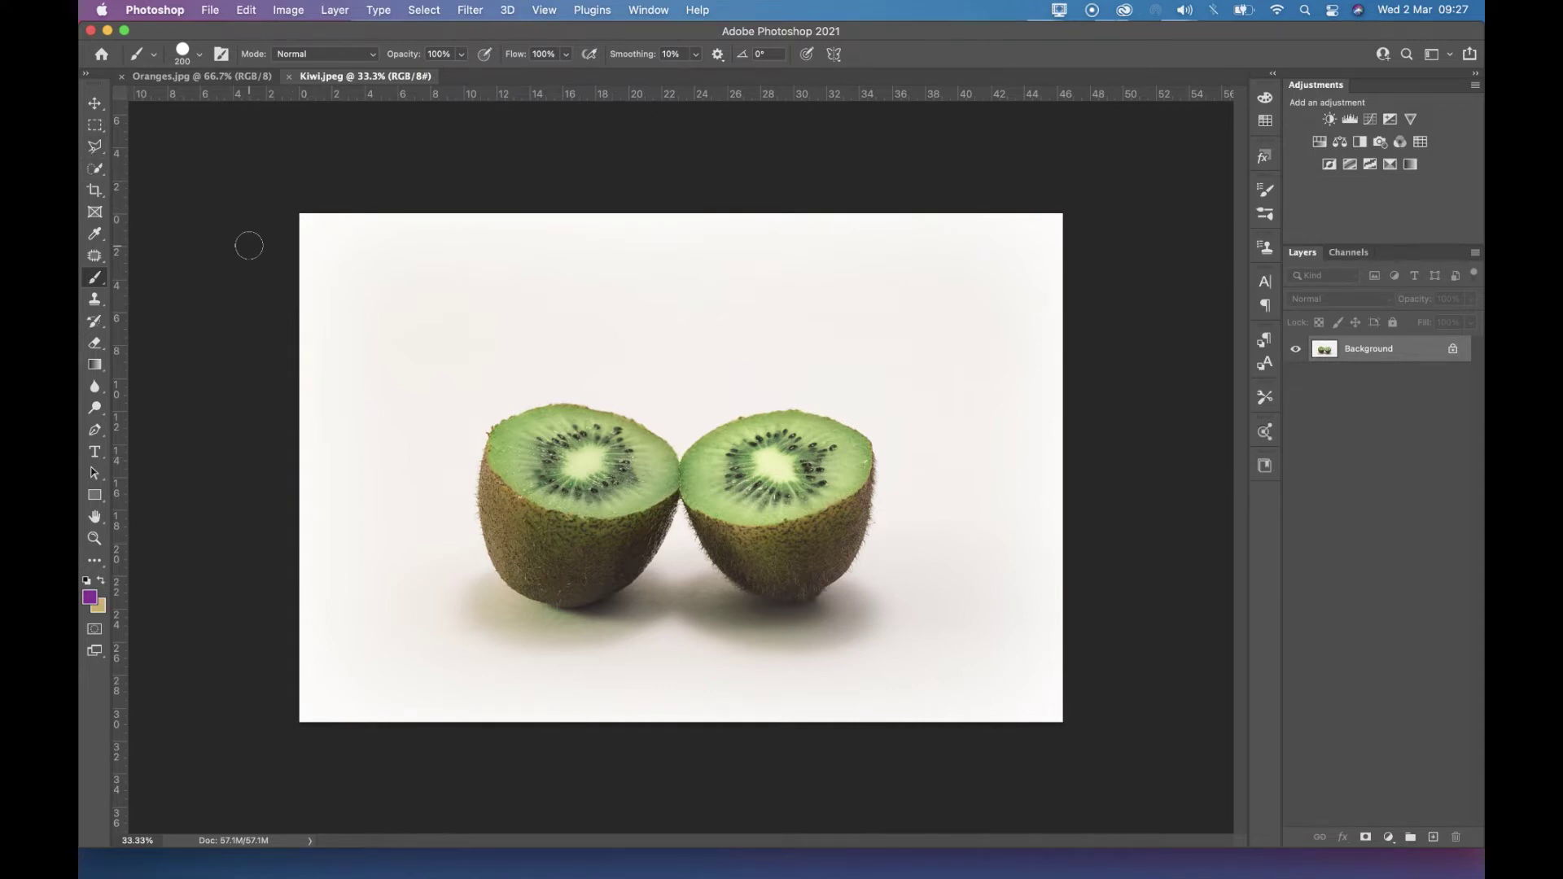
Activate the Quick Selection Tool and set its brush size to 125.
click(102, 172)
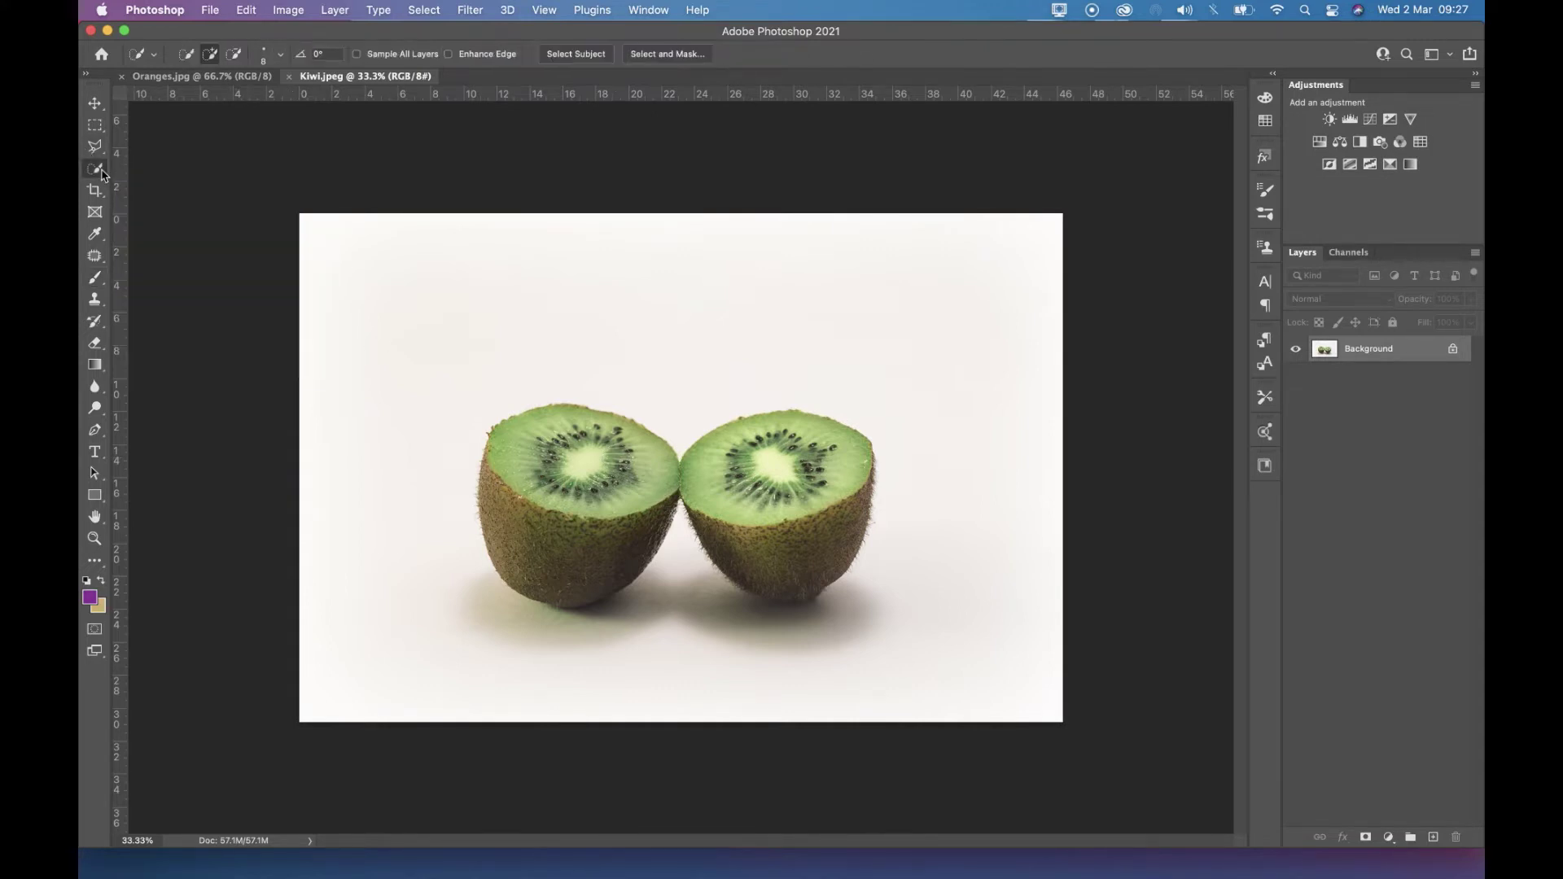
click(97, 173)
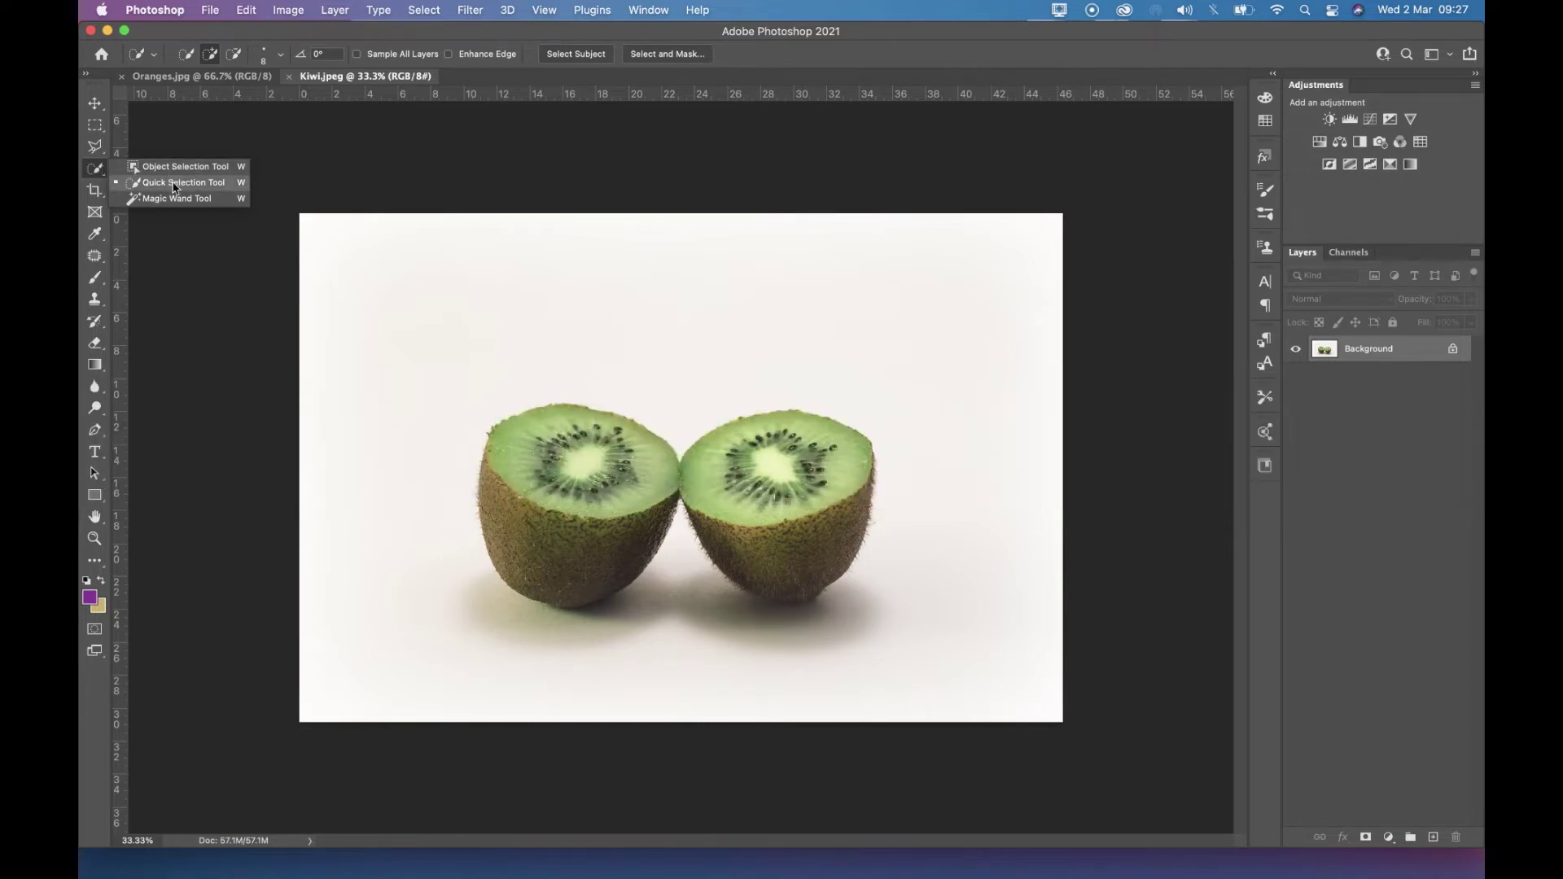
click(173, 185)
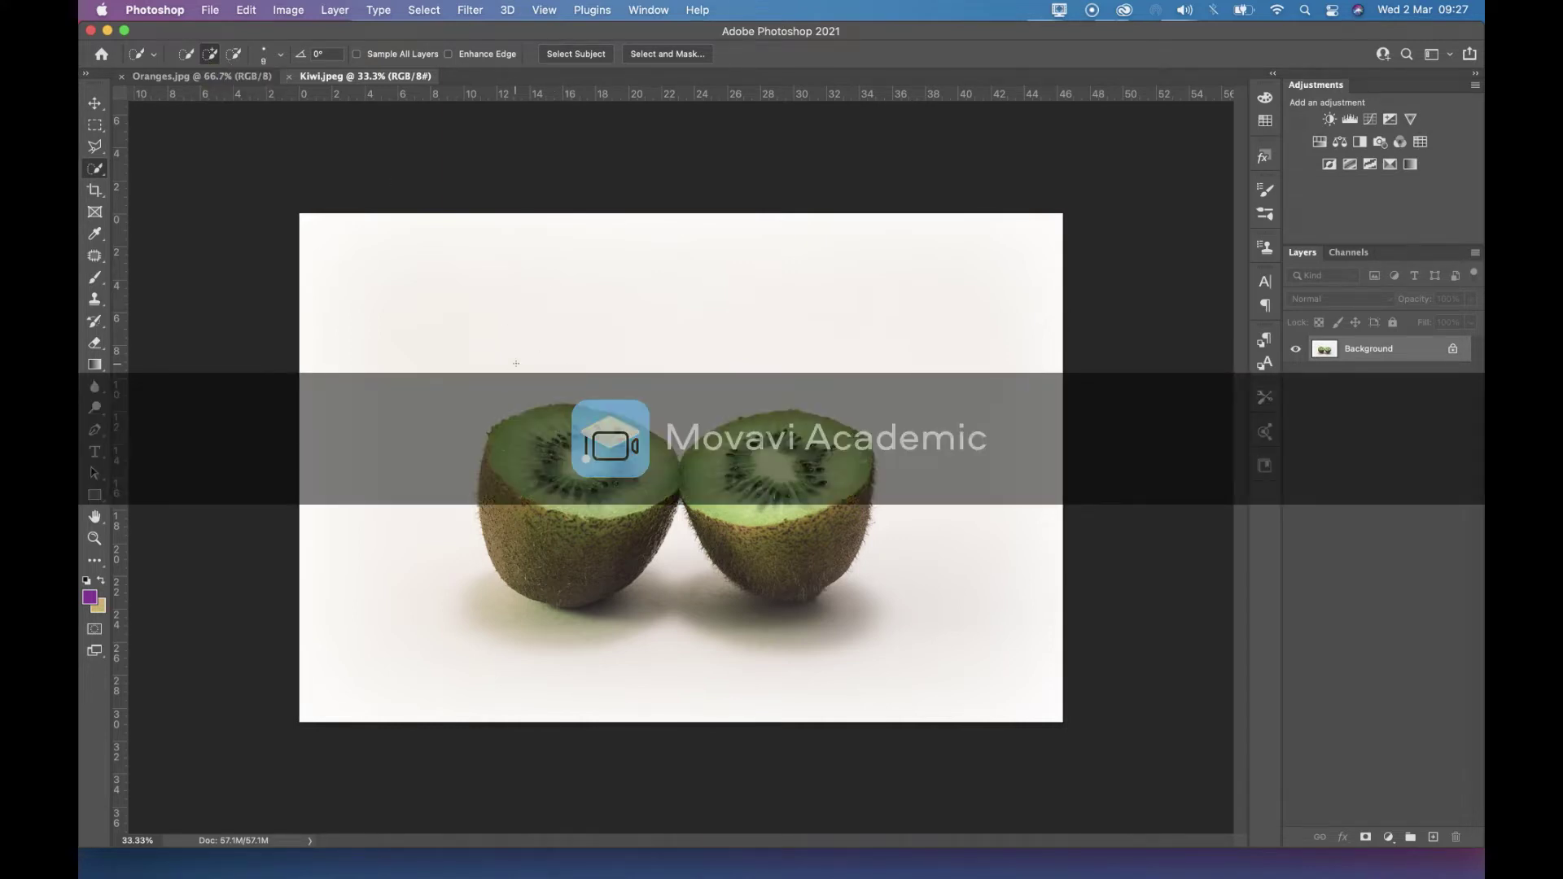
key(bracketright)
key(bracketright)
key(bracketright)
key(bracketright)
key(bracketright)
key(bracketright)
key(bracketright)
key(bracketright)
key(bracketright)
key(bracketright)
key(bracketright)
key(bracketright)
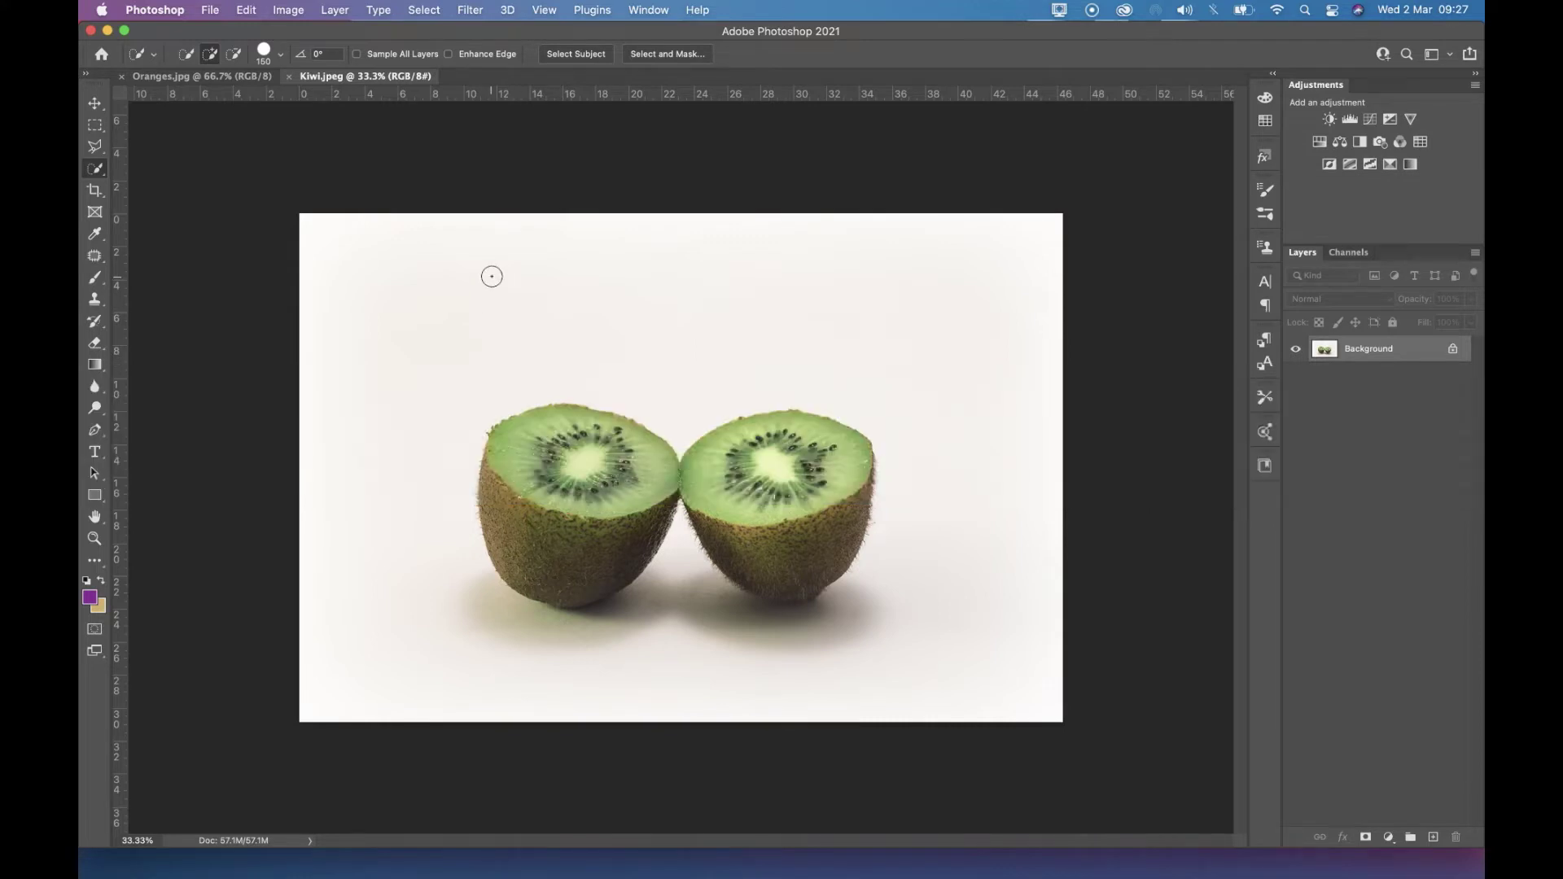
key(bracketright)
key(bracketright)
key(bracketright)
key(bracketright)
key(bracketleft)
key(bracketleft)
key(bracketleft)
key(bracketleft)
key(bracketleft)
key(bracketleft)
key(bracketleft)
key(bracketright)
key(bracketright)
key(bracketright)
key(bracketright)
key(bracketright)
key(bracketright)
key(bracketleft)
key(bracketleft)
key(bracketleft)
key(bracketleft)
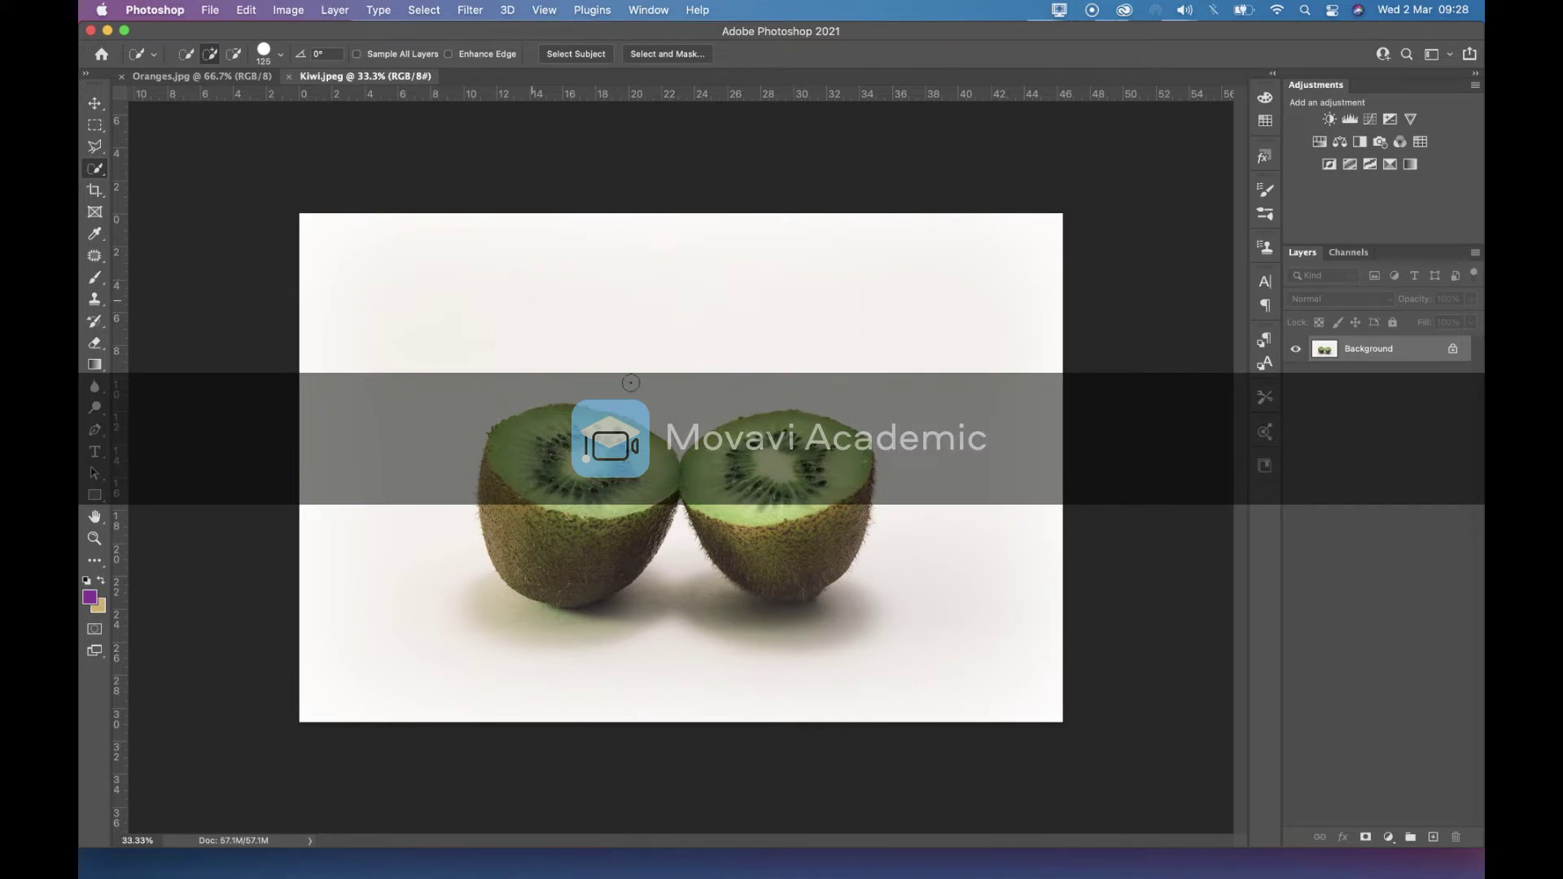
Quick-select the green cut face of the left kiwi half and copy it.
drag(591, 440, 533, 439)
drag(562, 513, 652, 511)
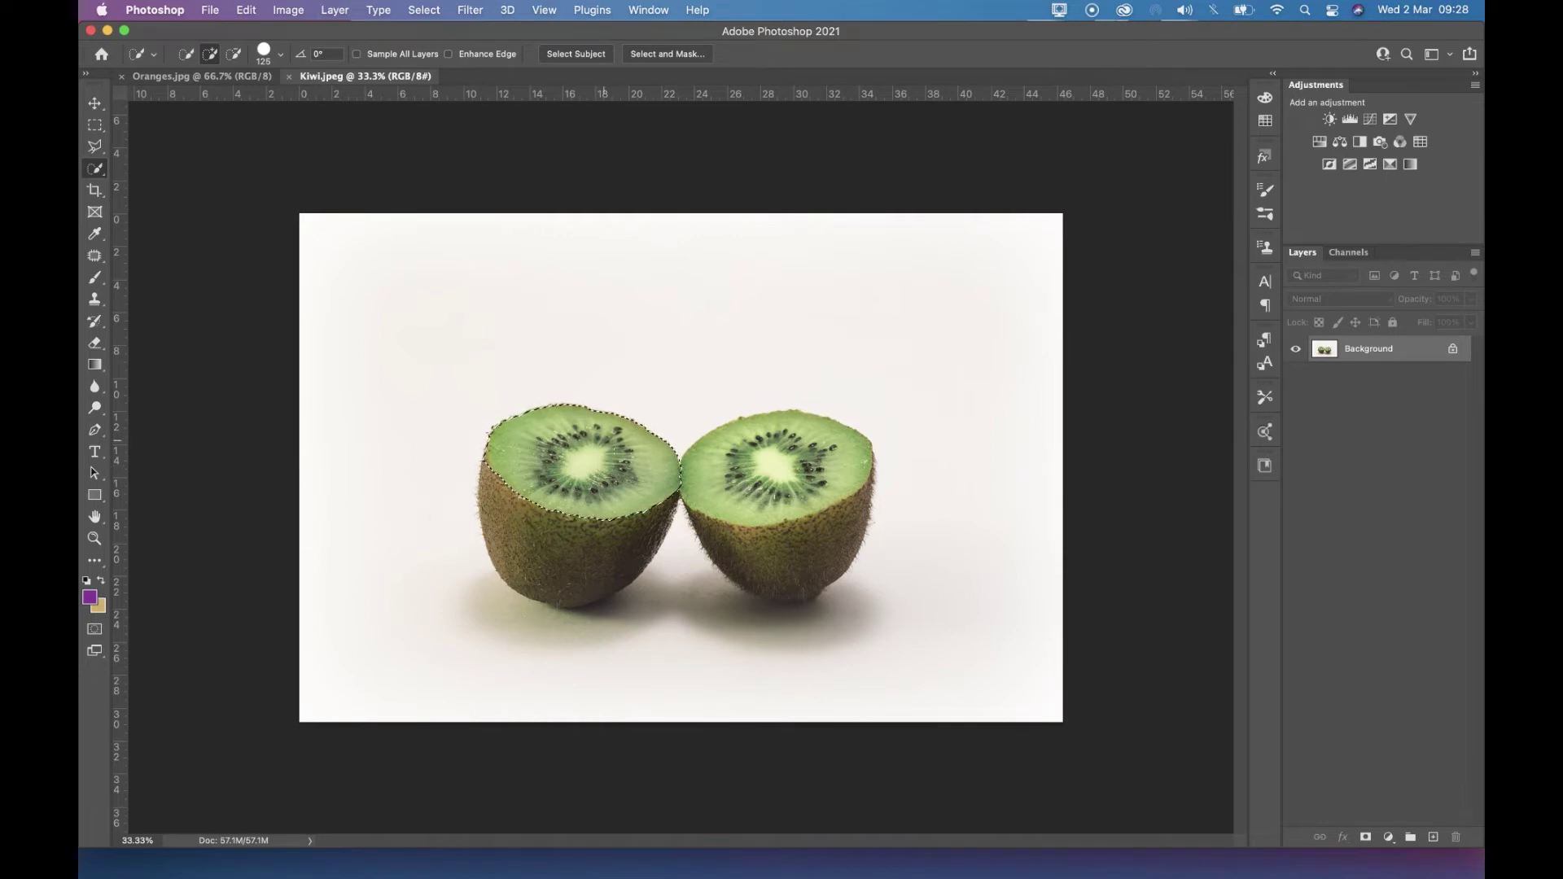
click(249, 10)
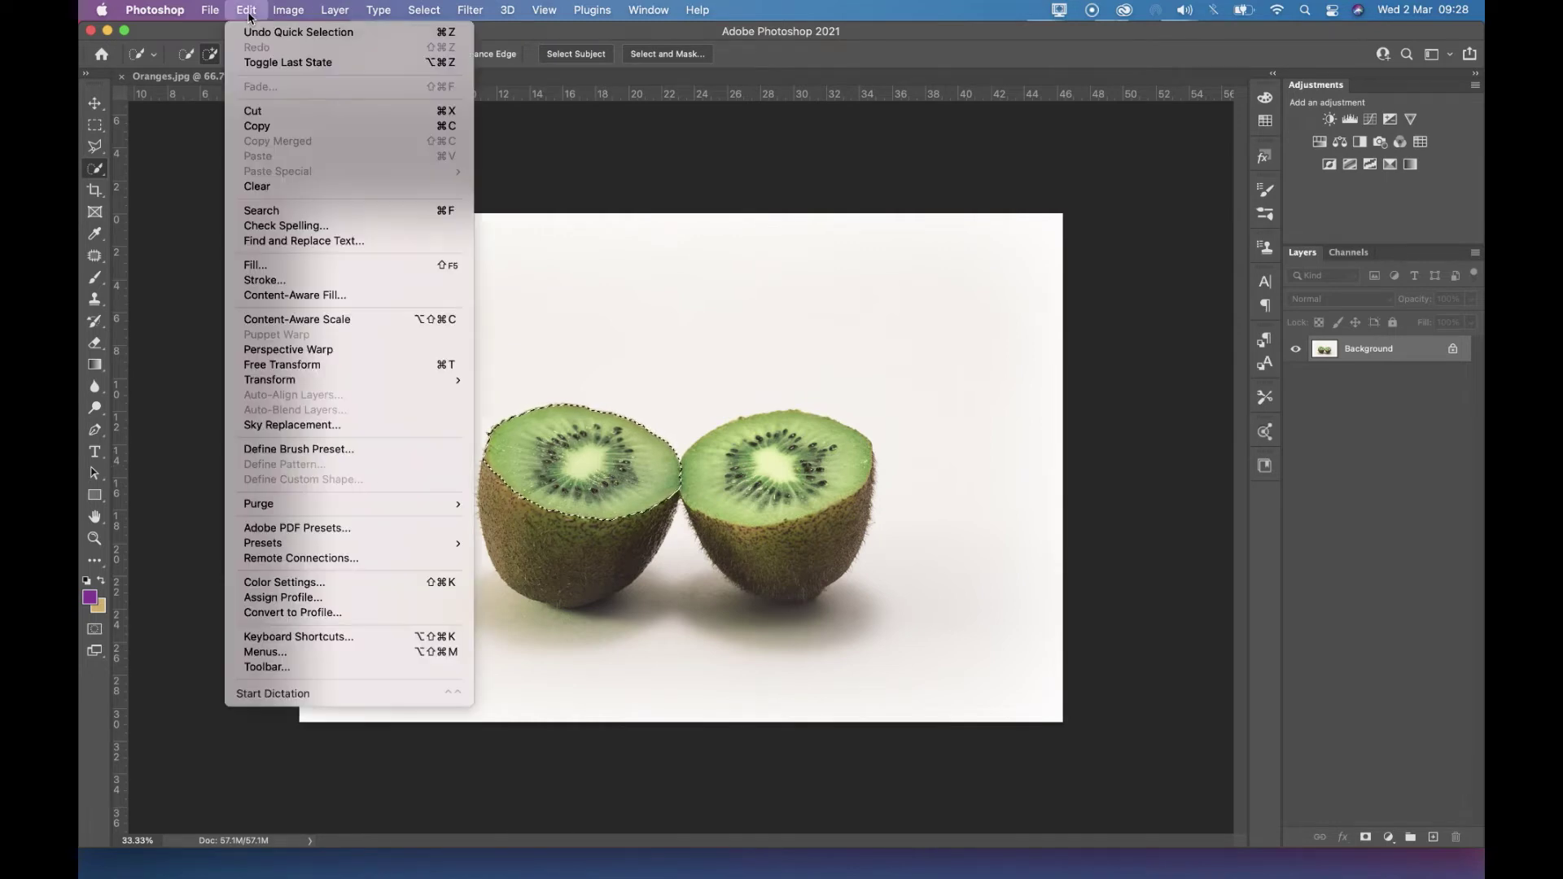
click(265, 129)
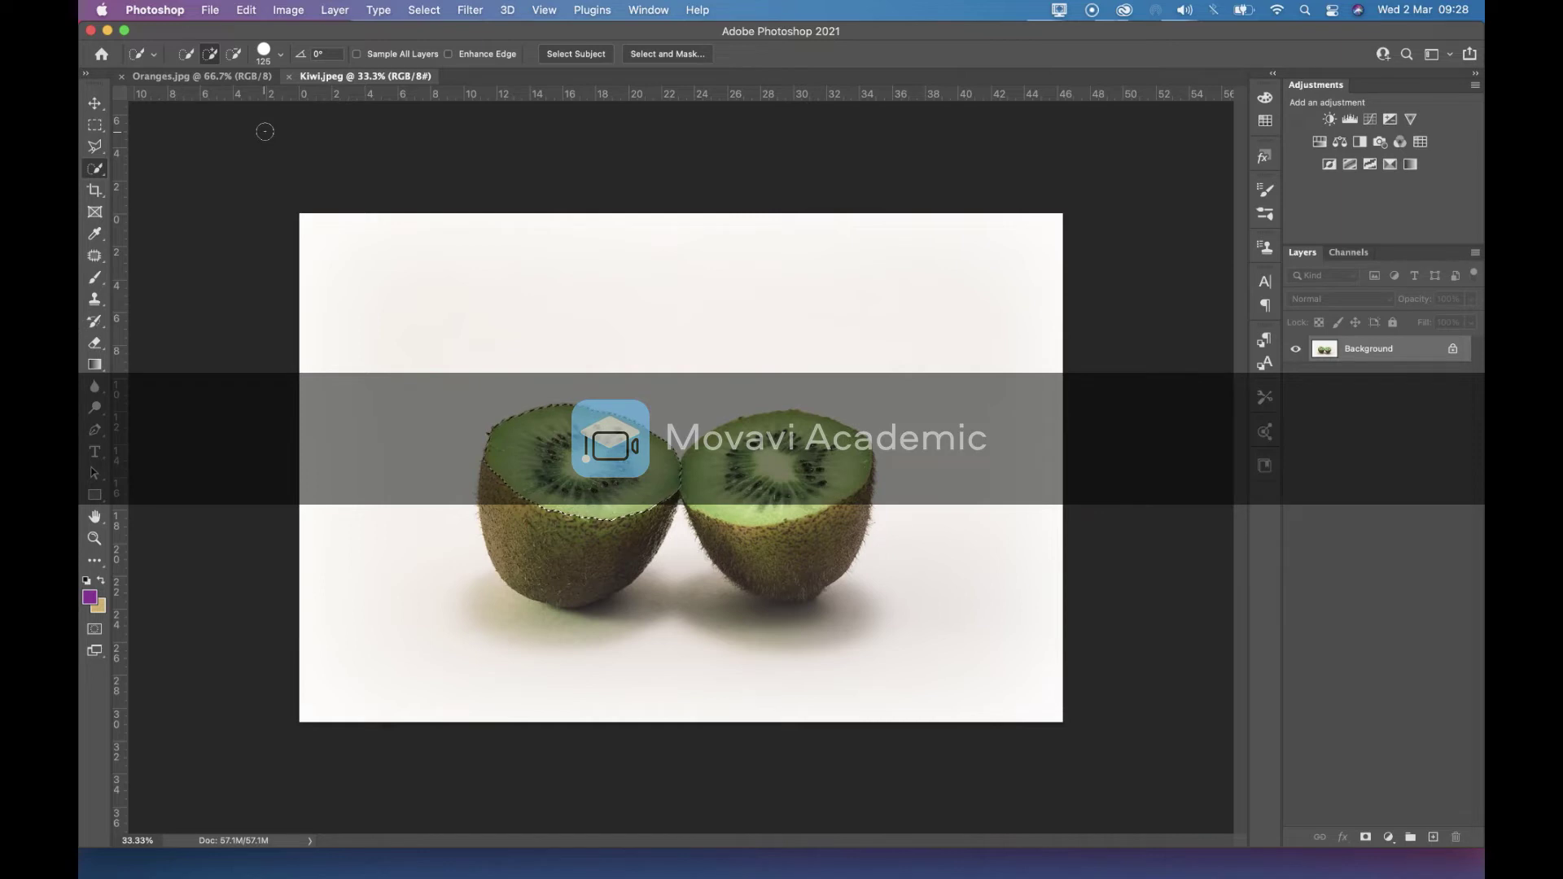
Paste the copied kiwi face into Oranges.jpg and set its layer opacity to 75%.
click(209, 78)
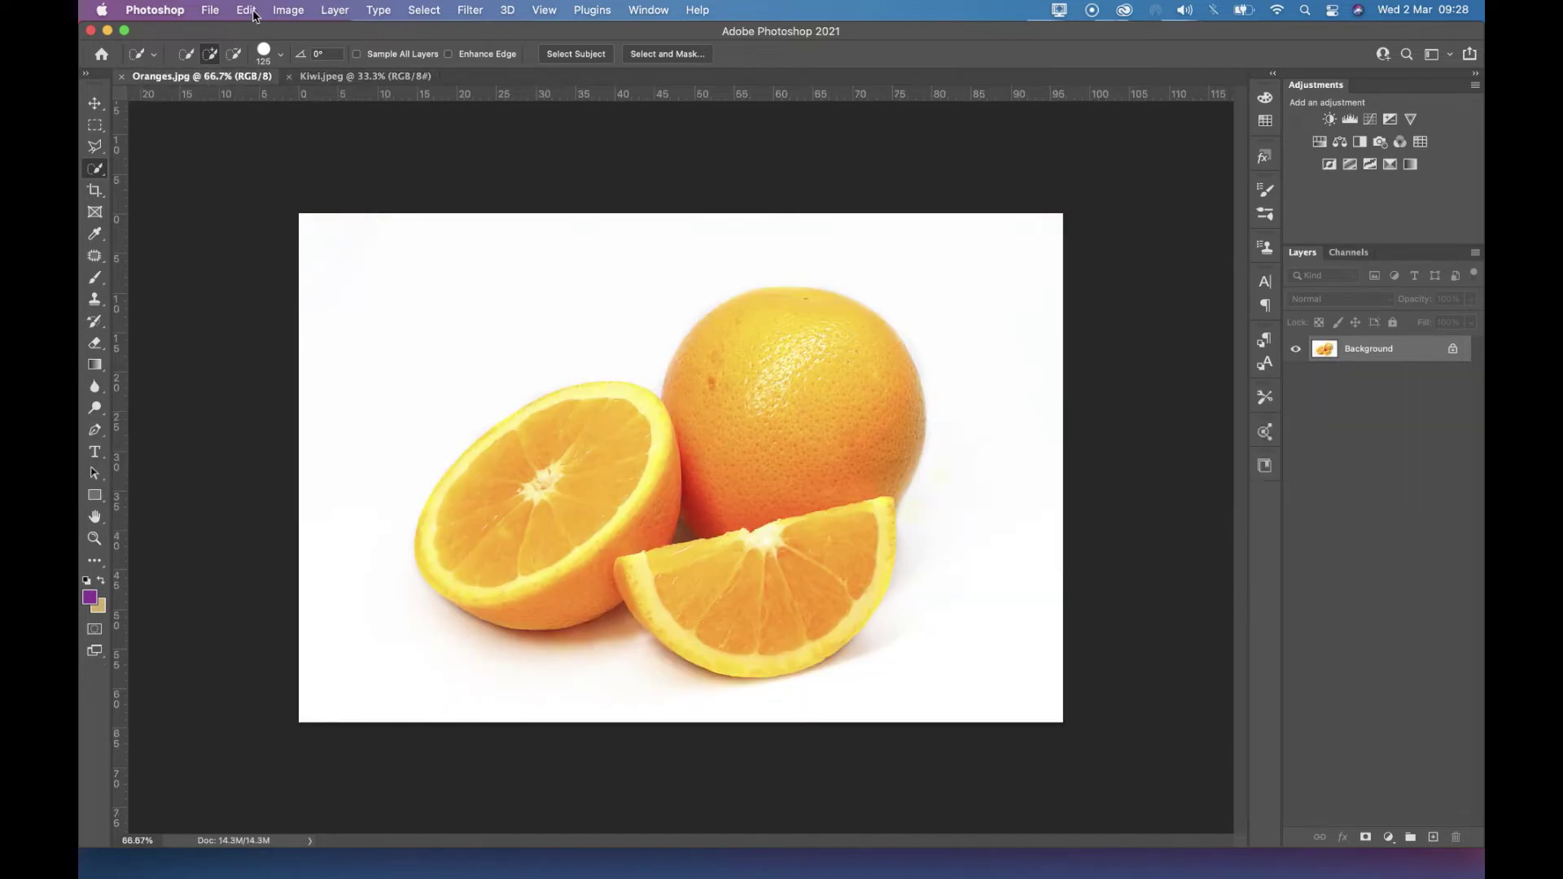
click(247, 10)
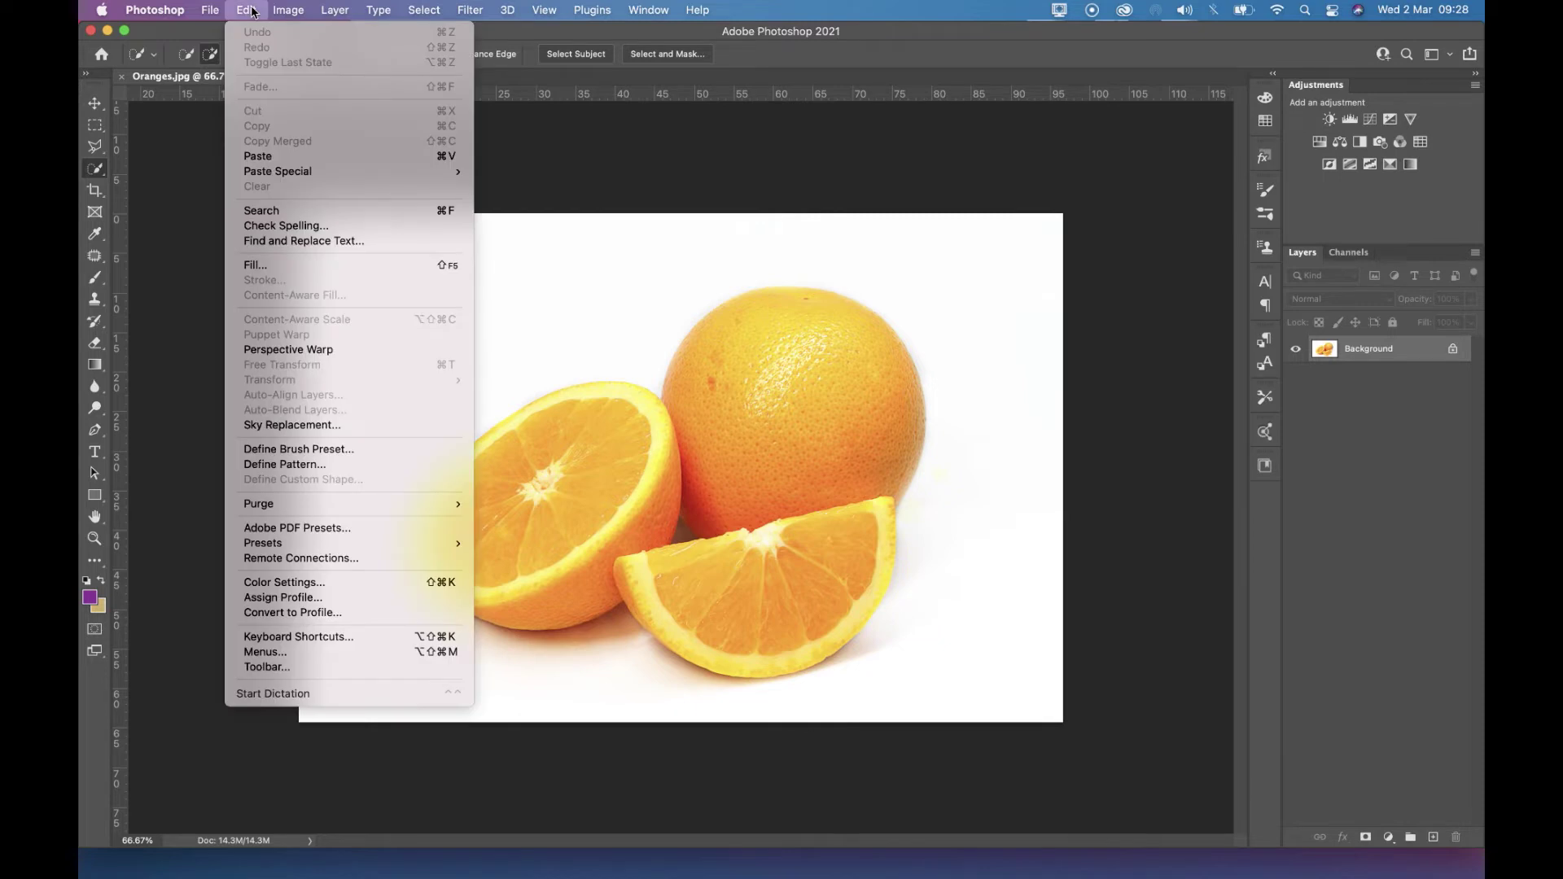
click(259, 155)
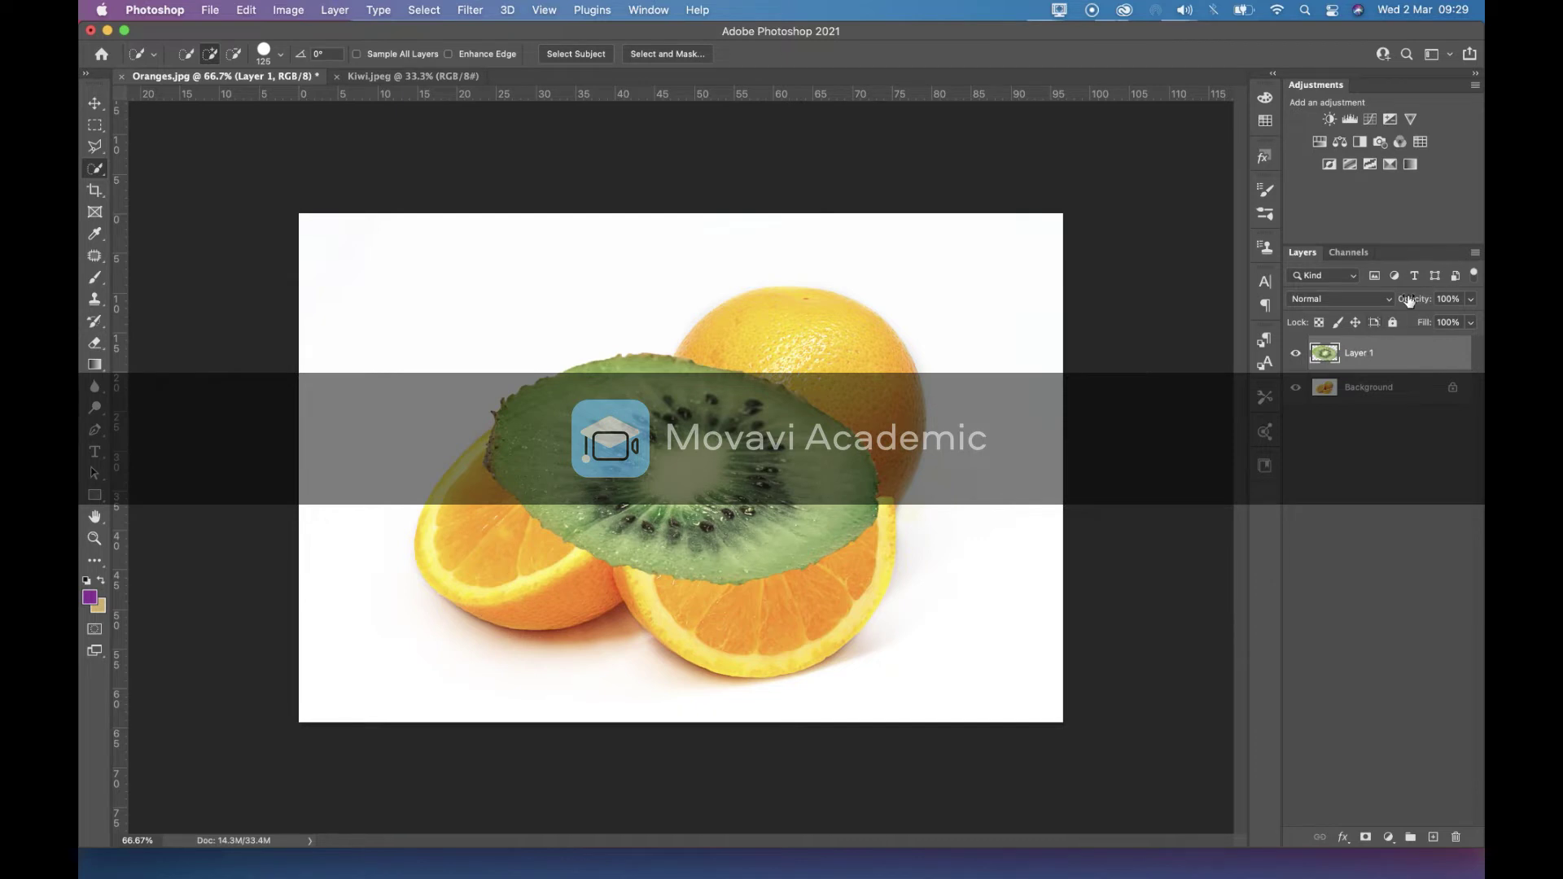
click(1475, 301)
drag(1473, 320, 1455, 329)
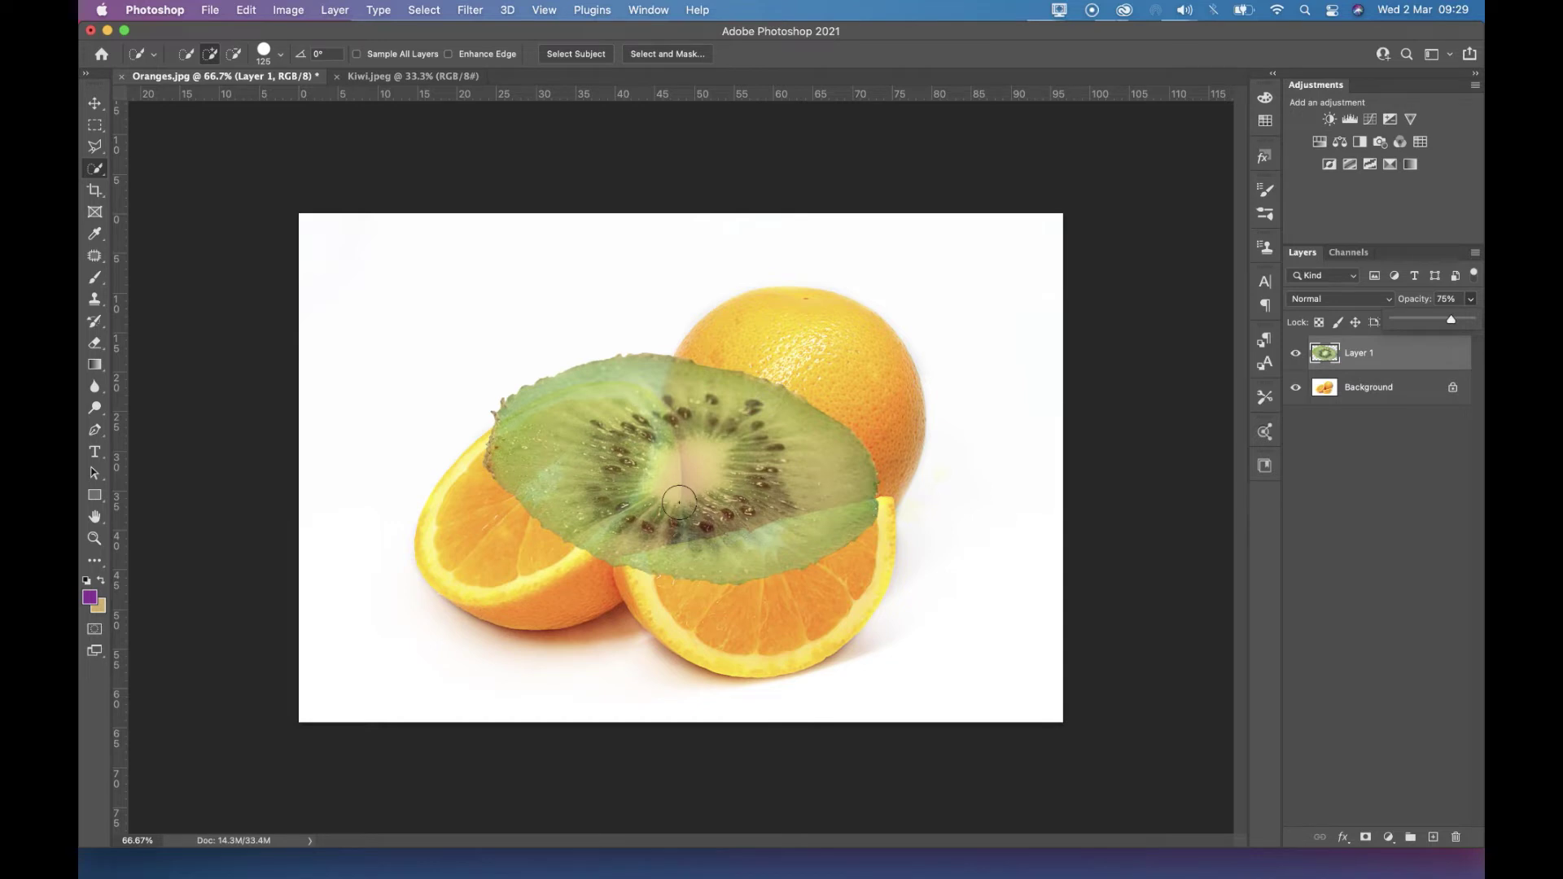
Move the kiwi layer around the composition with the Move tool, leaving it partly over the cut orange half.
click(95, 102)
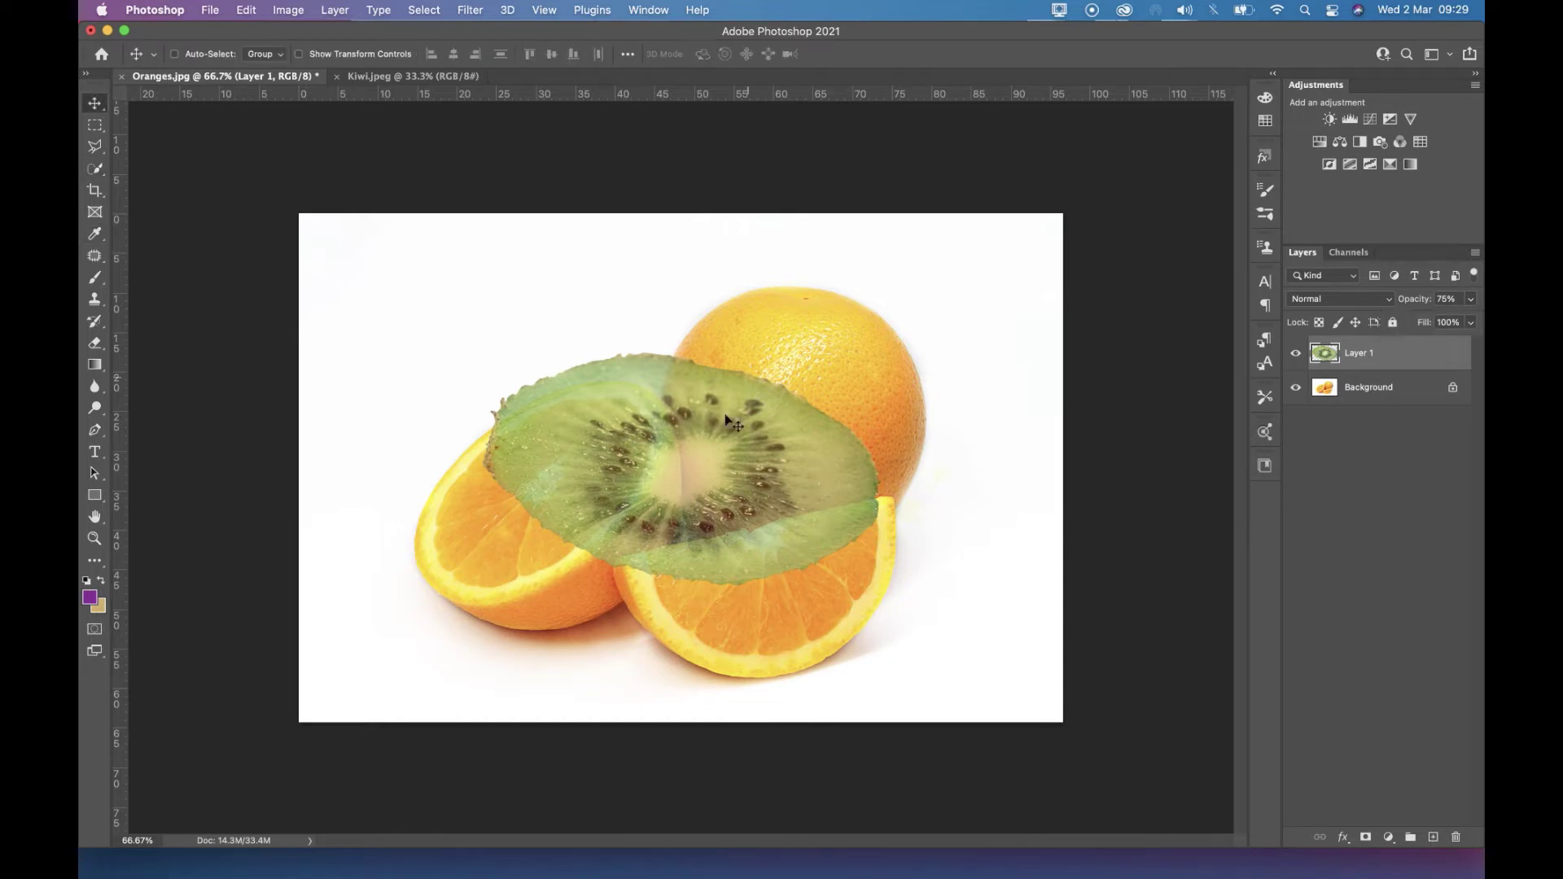
drag(678, 433, 783, 332)
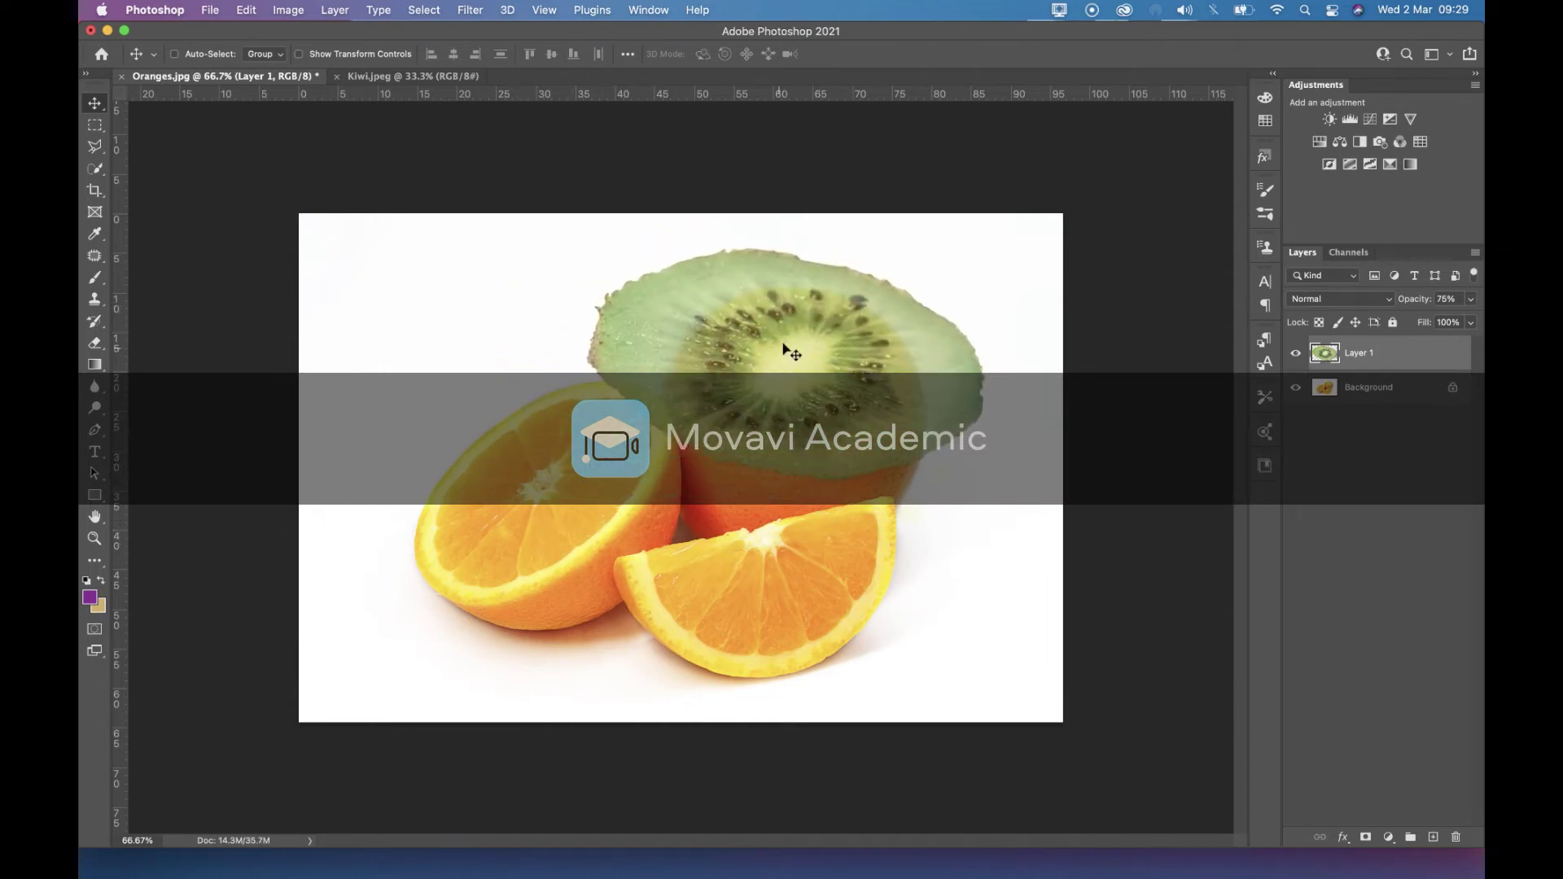
drag(784, 350, 652, 428)
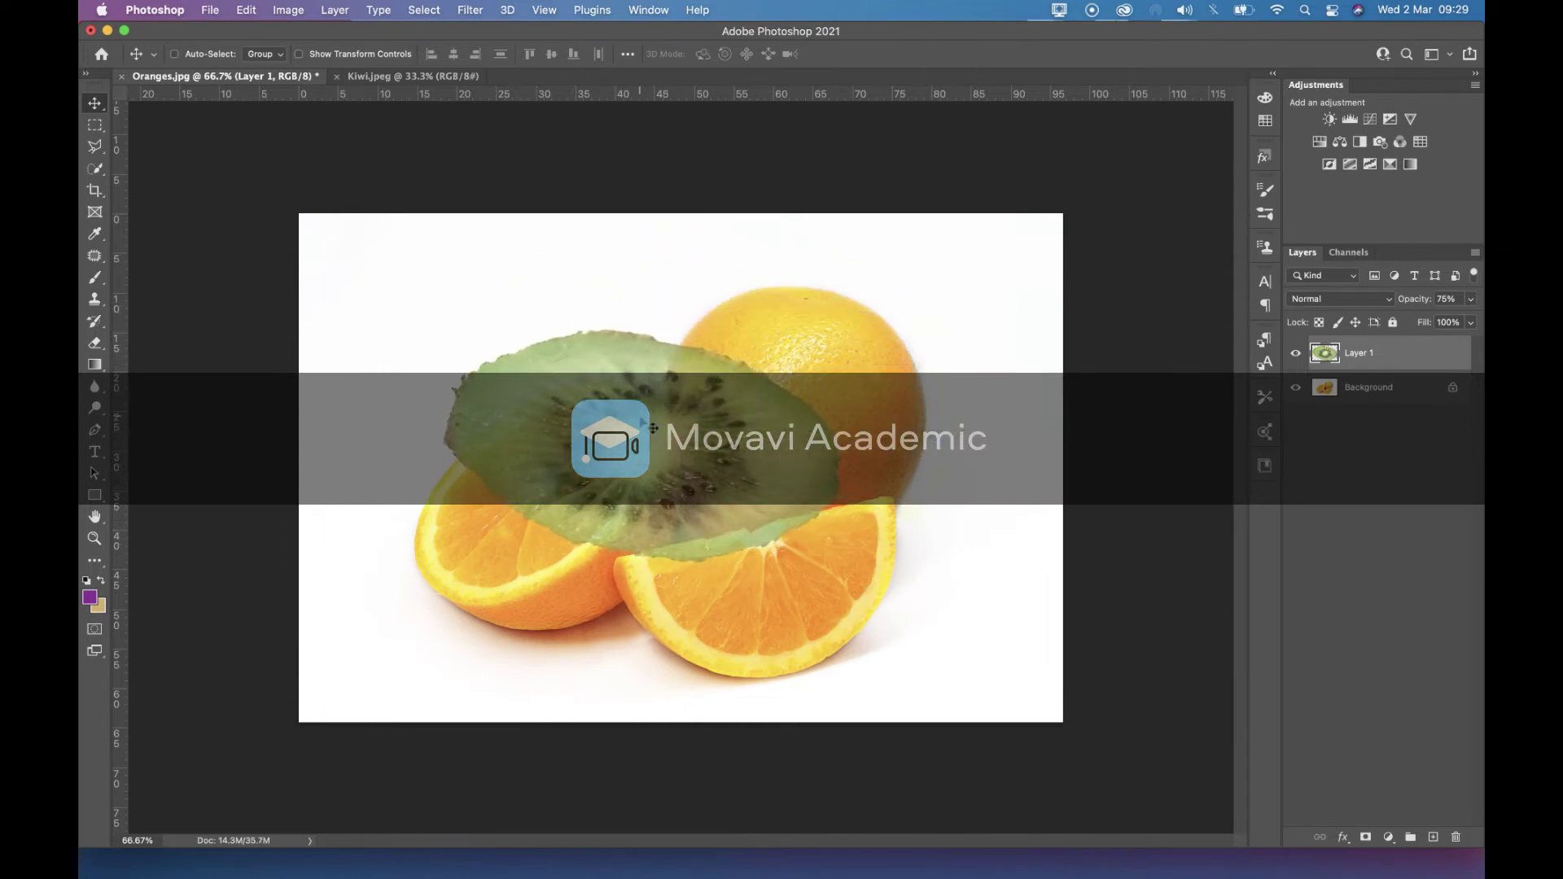
Free-transform the kiwi layer, rotating it to about -40.65° and moving it over the cut orange half.
click(247, 10)
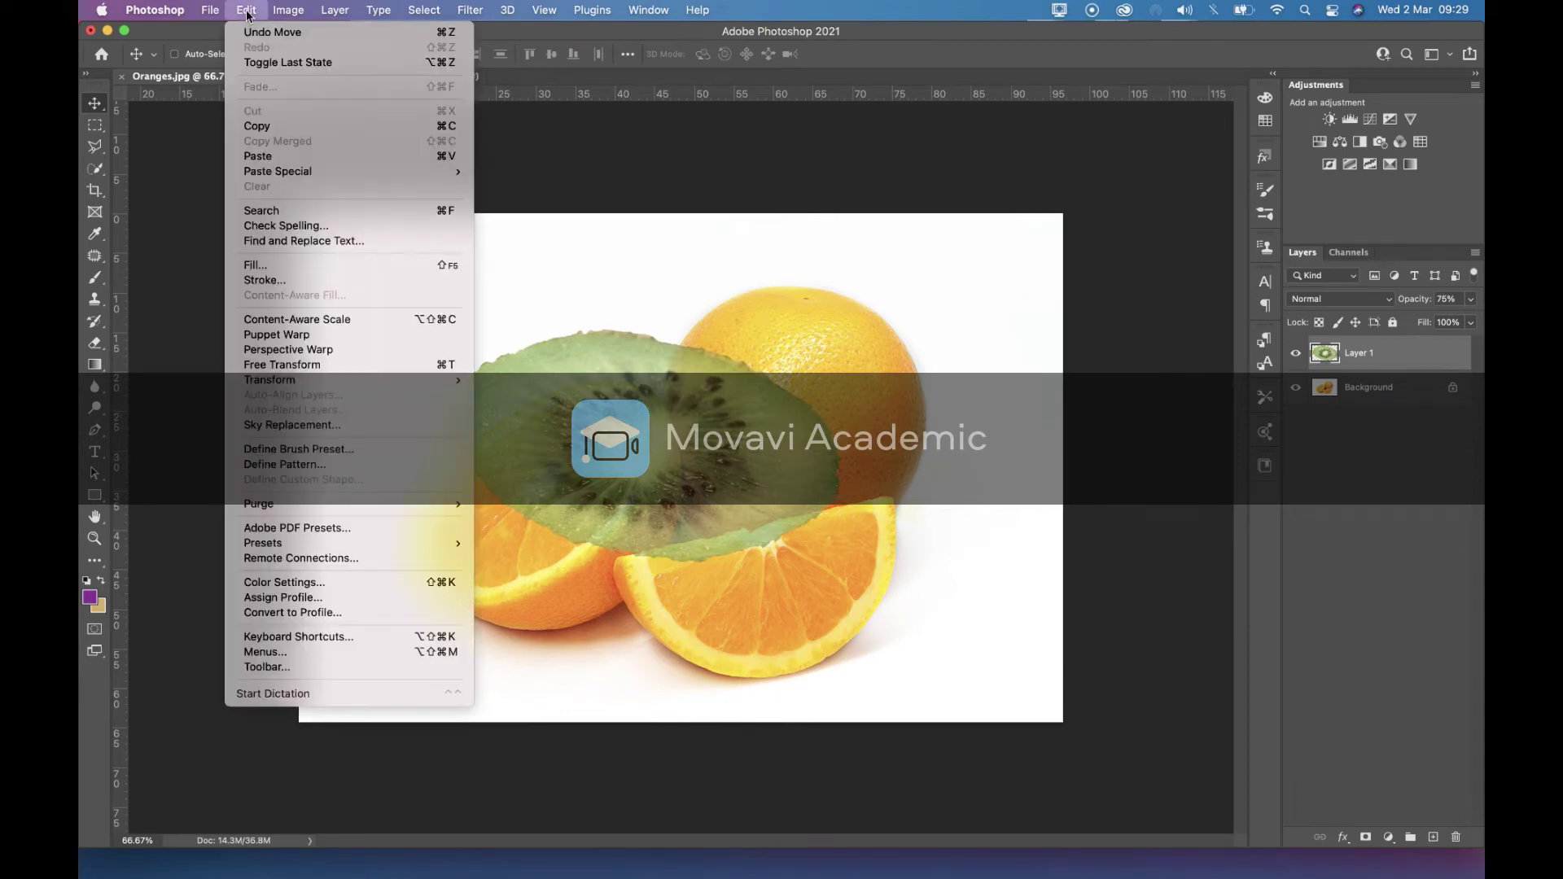
click(334, 371)
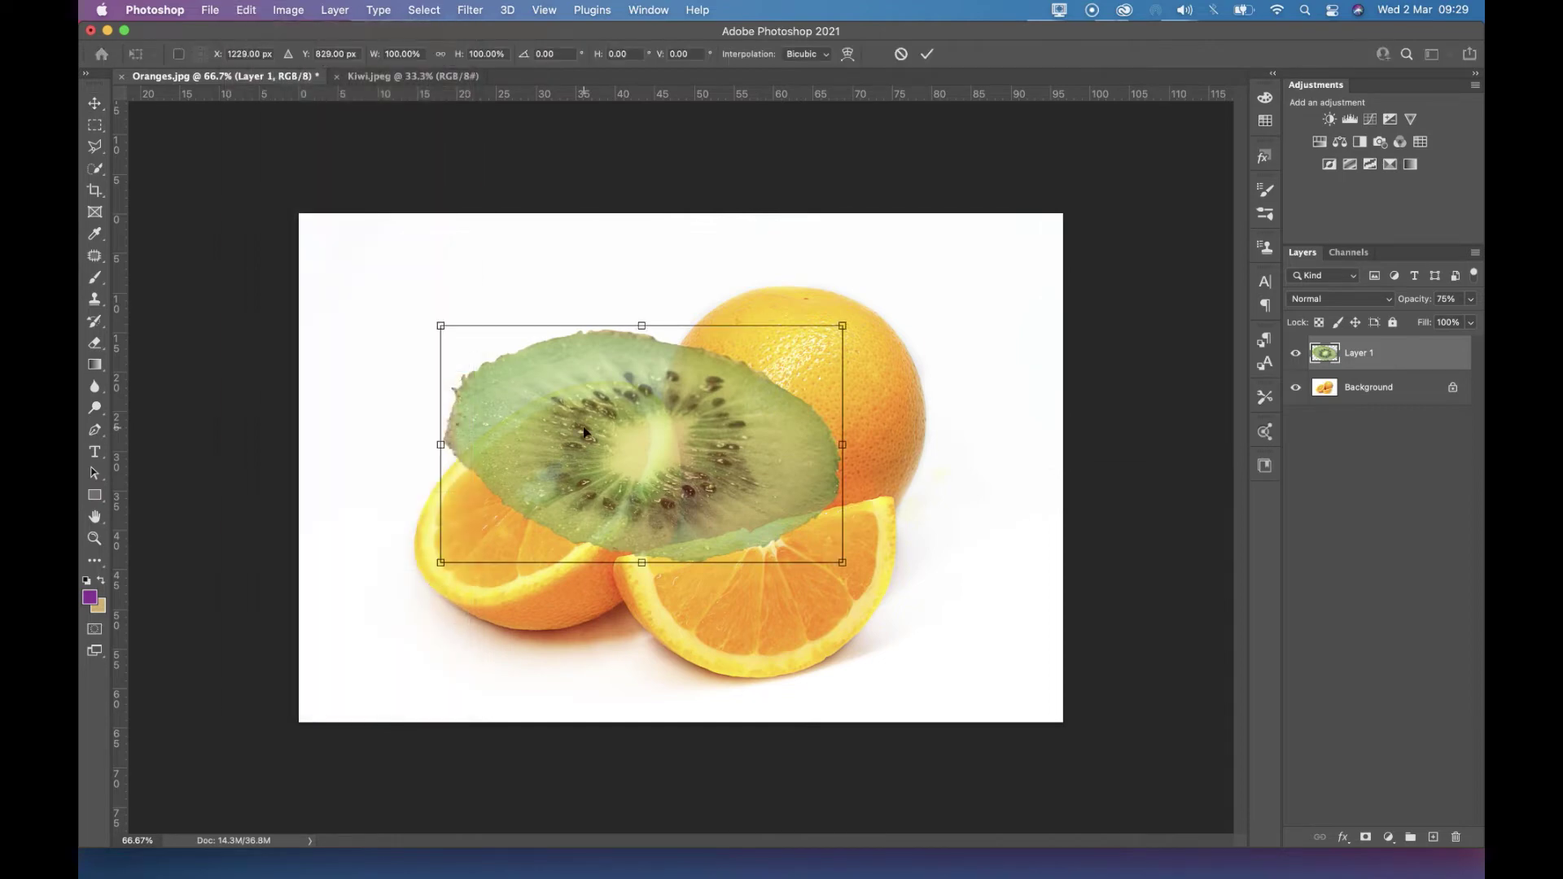
drag(860, 315, 660, 273)
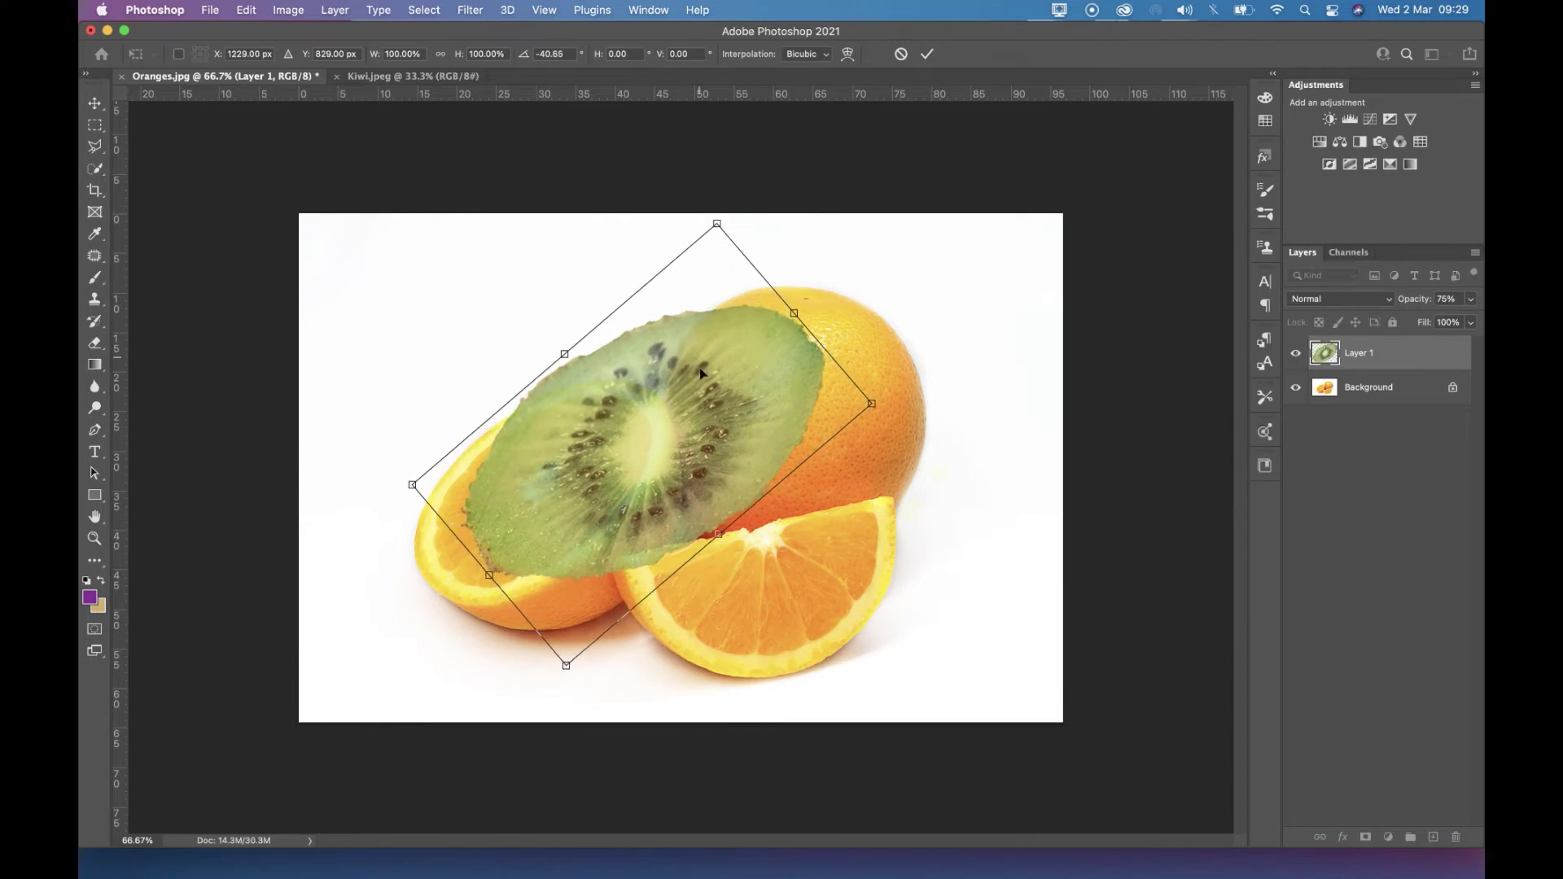
drag(713, 385, 662, 407)
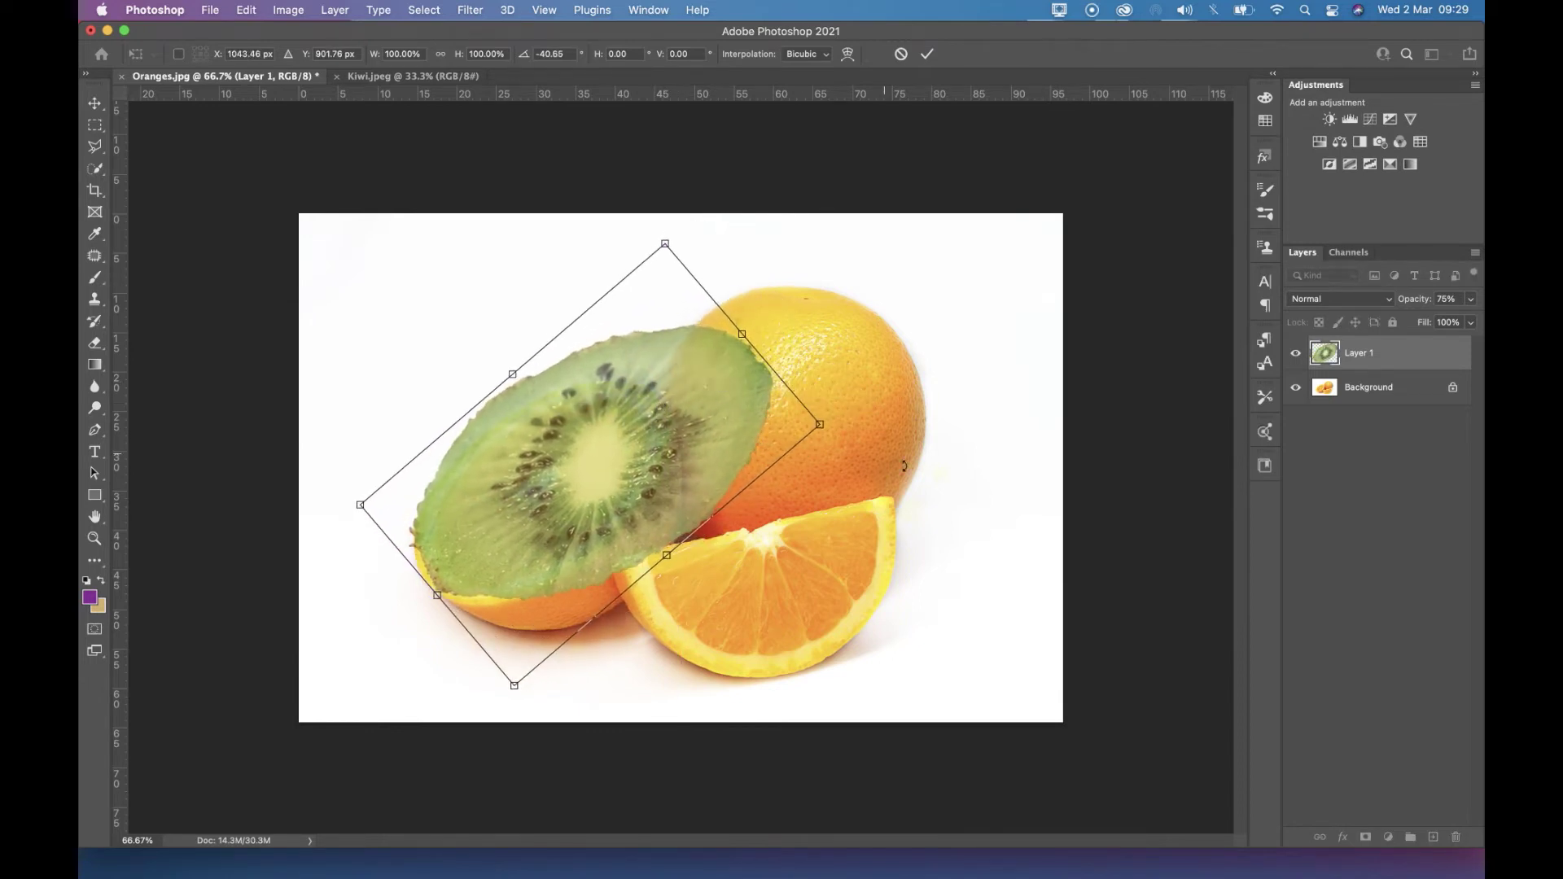
Scale the rotated kiwi layer to about 74.5% width and 77.35% height to fit the cut orange half, and apply the transform.
drag(820, 432, 711, 467)
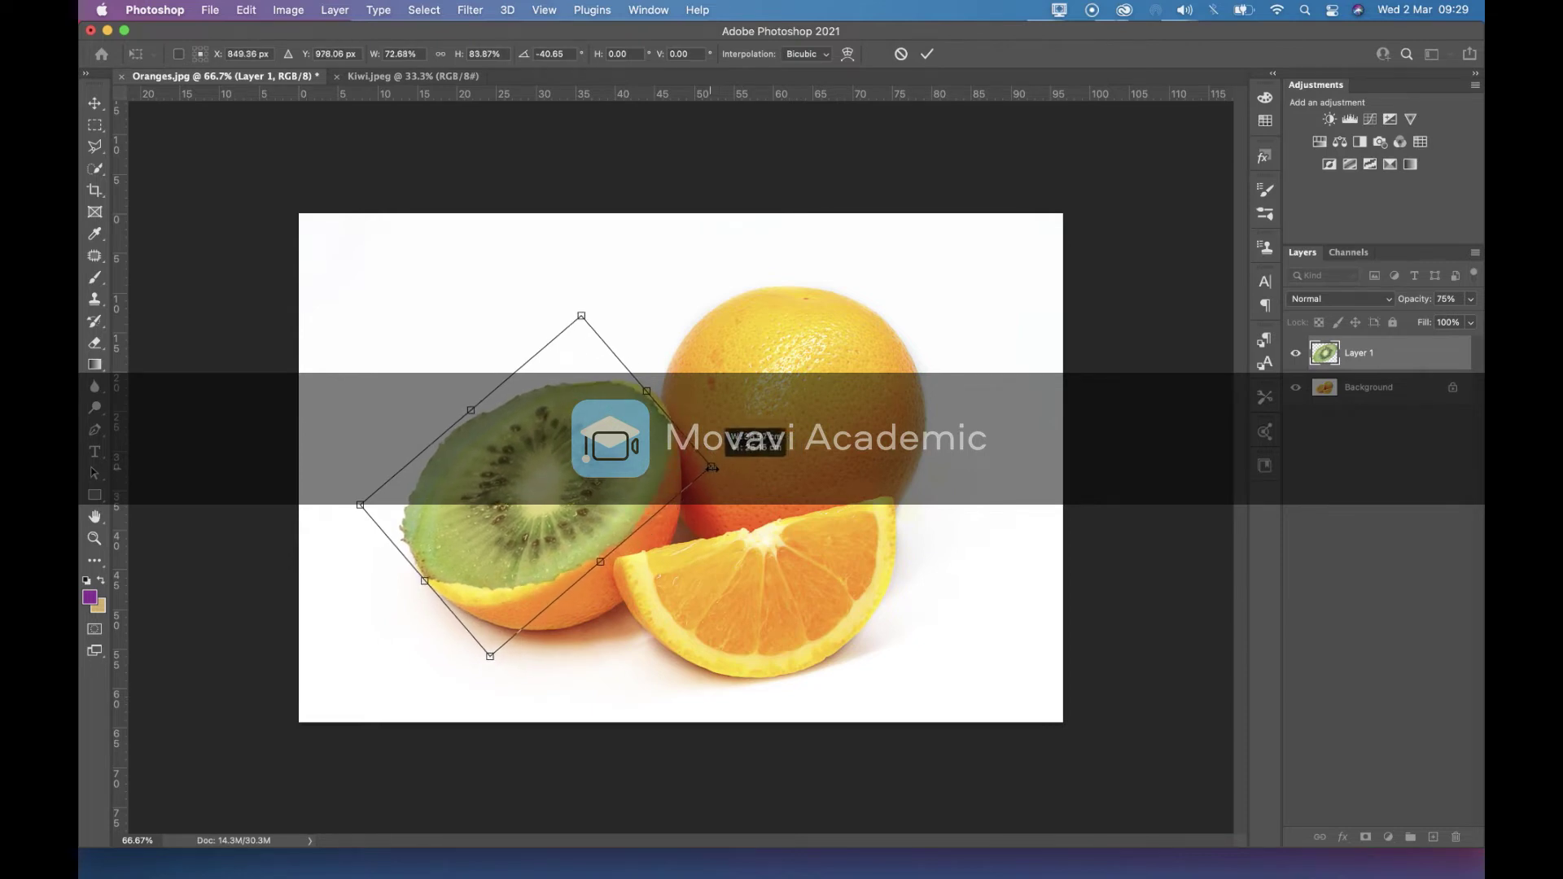
drag(478, 417, 498, 420)
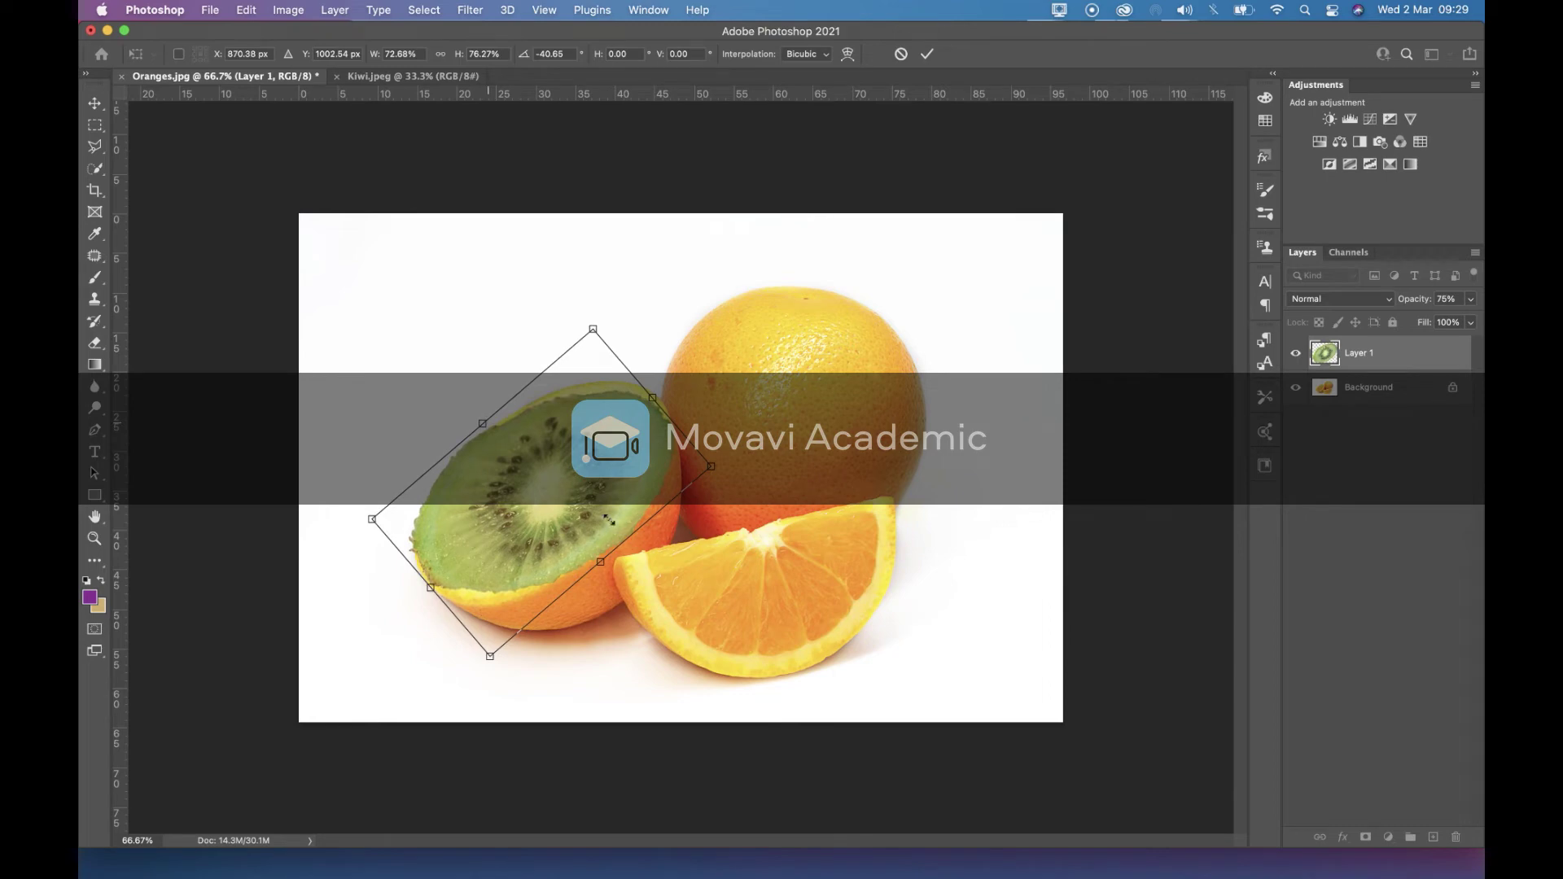
drag(598, 564, 595, 556)
drag(484, 652, 485, 661)
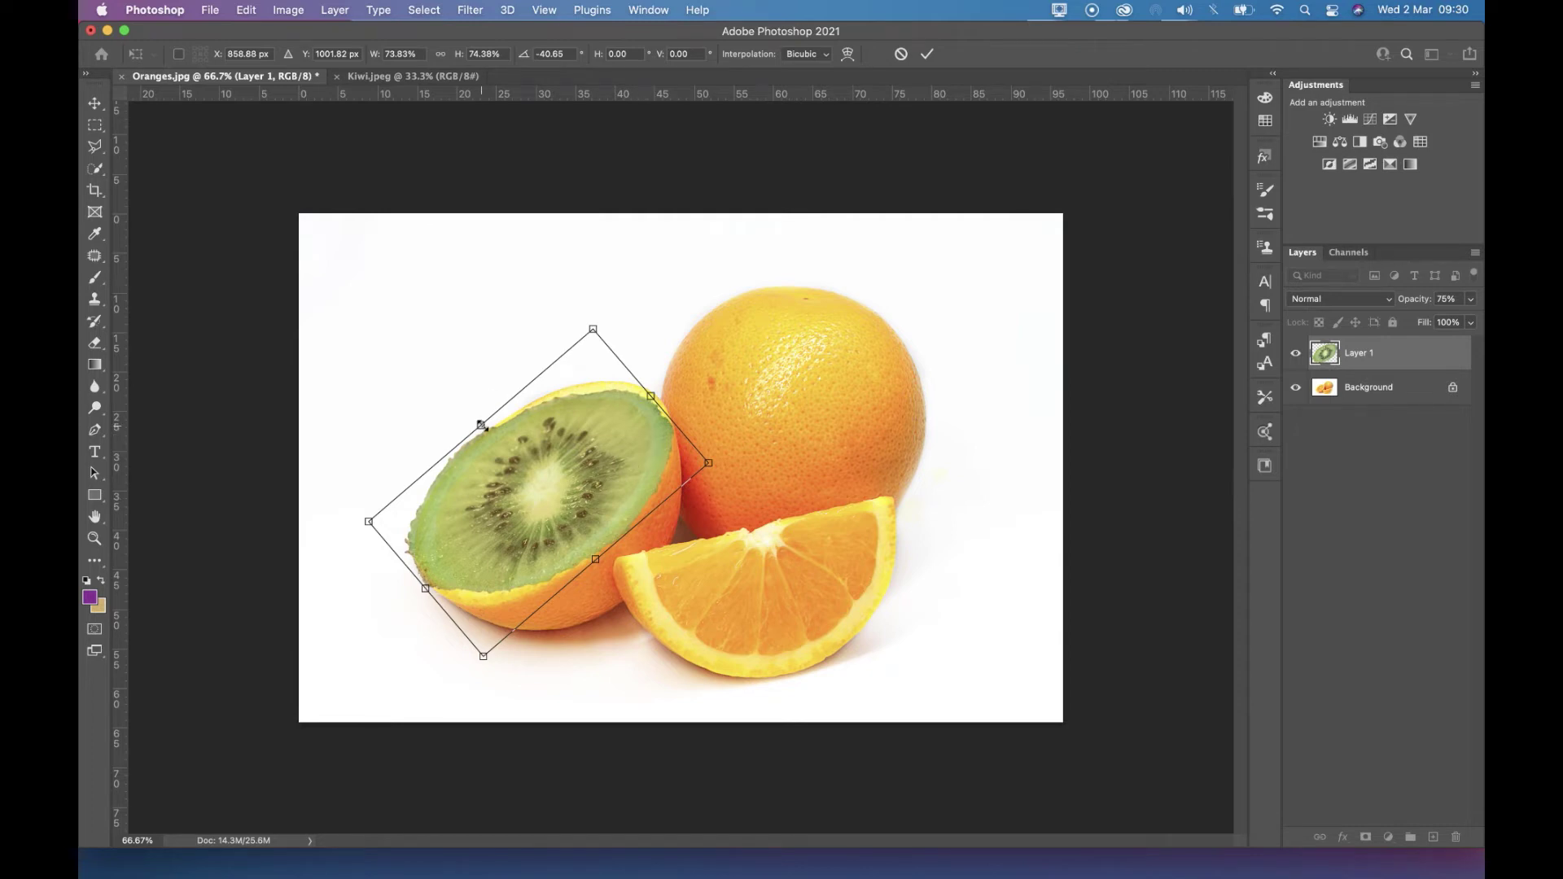
drag(481, 423, 480, 422)
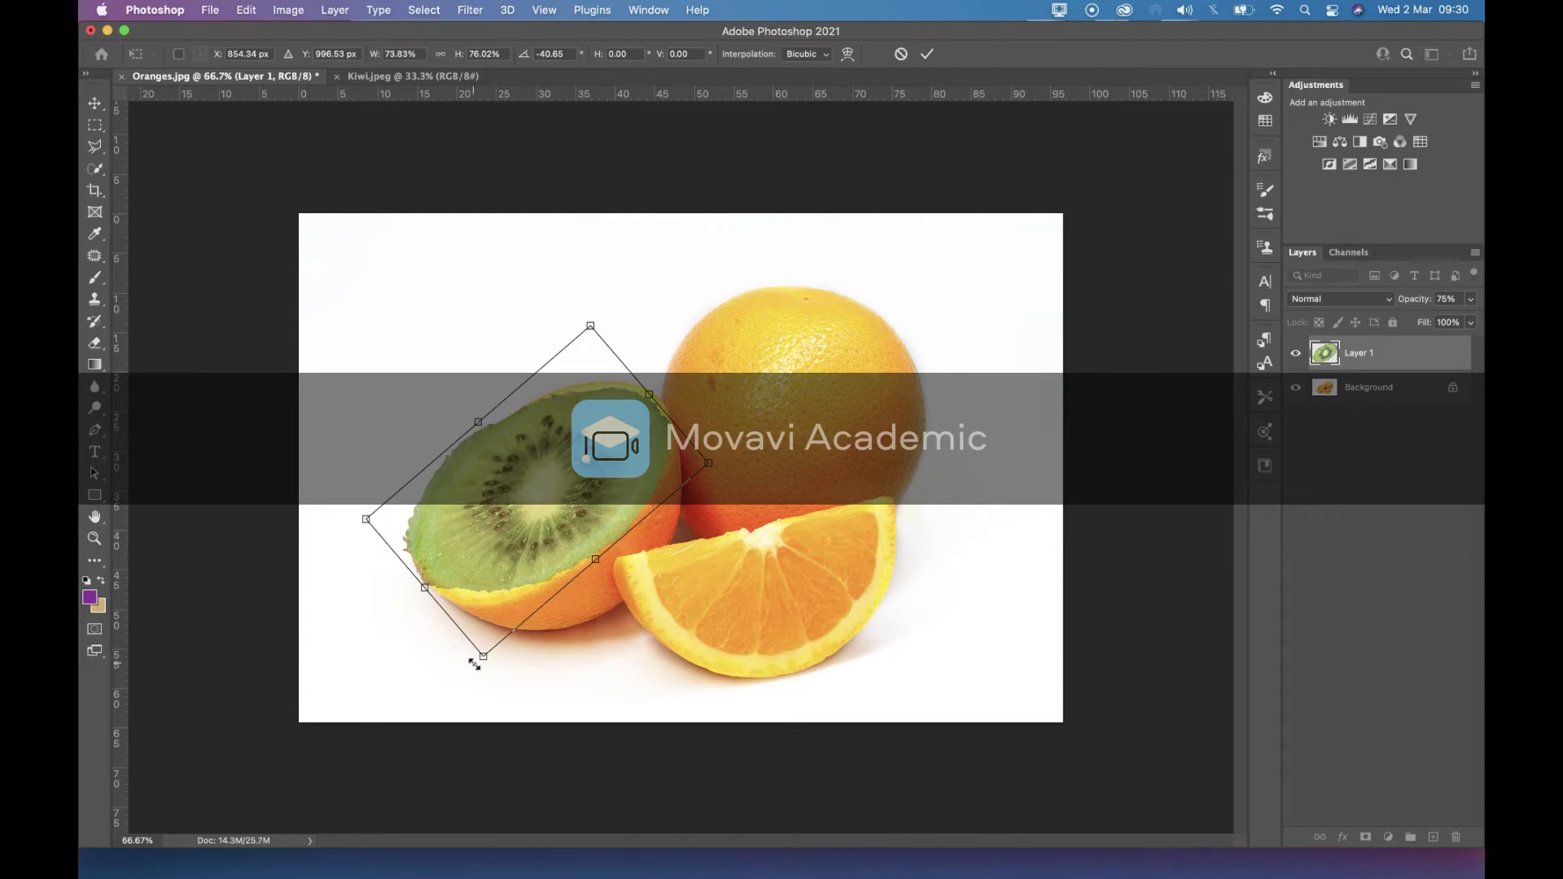
drag(485, 658, 484, 662)
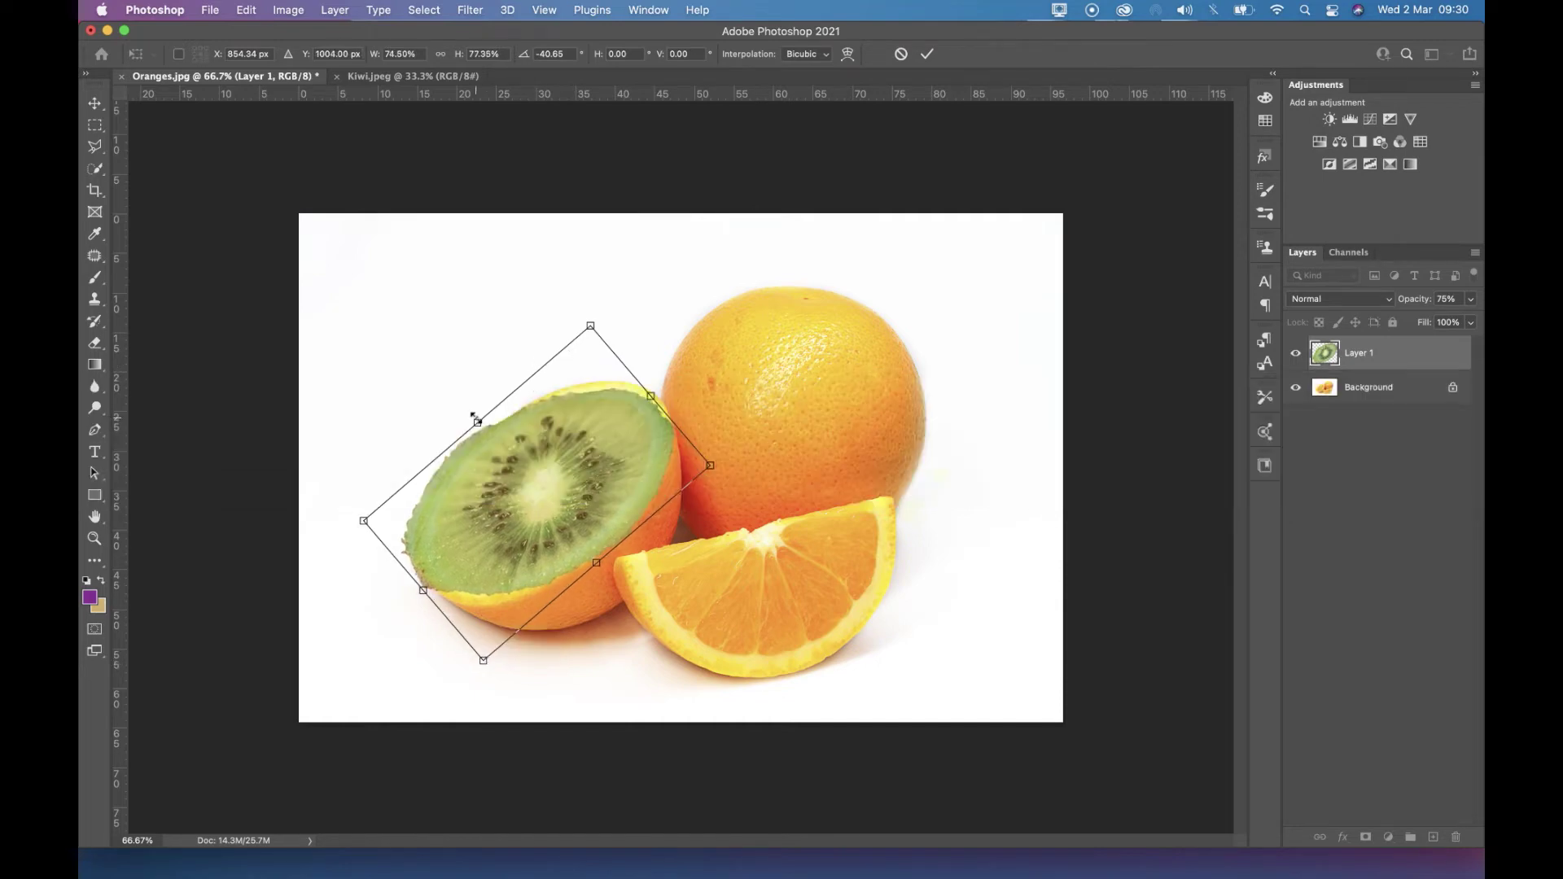
key(Return)
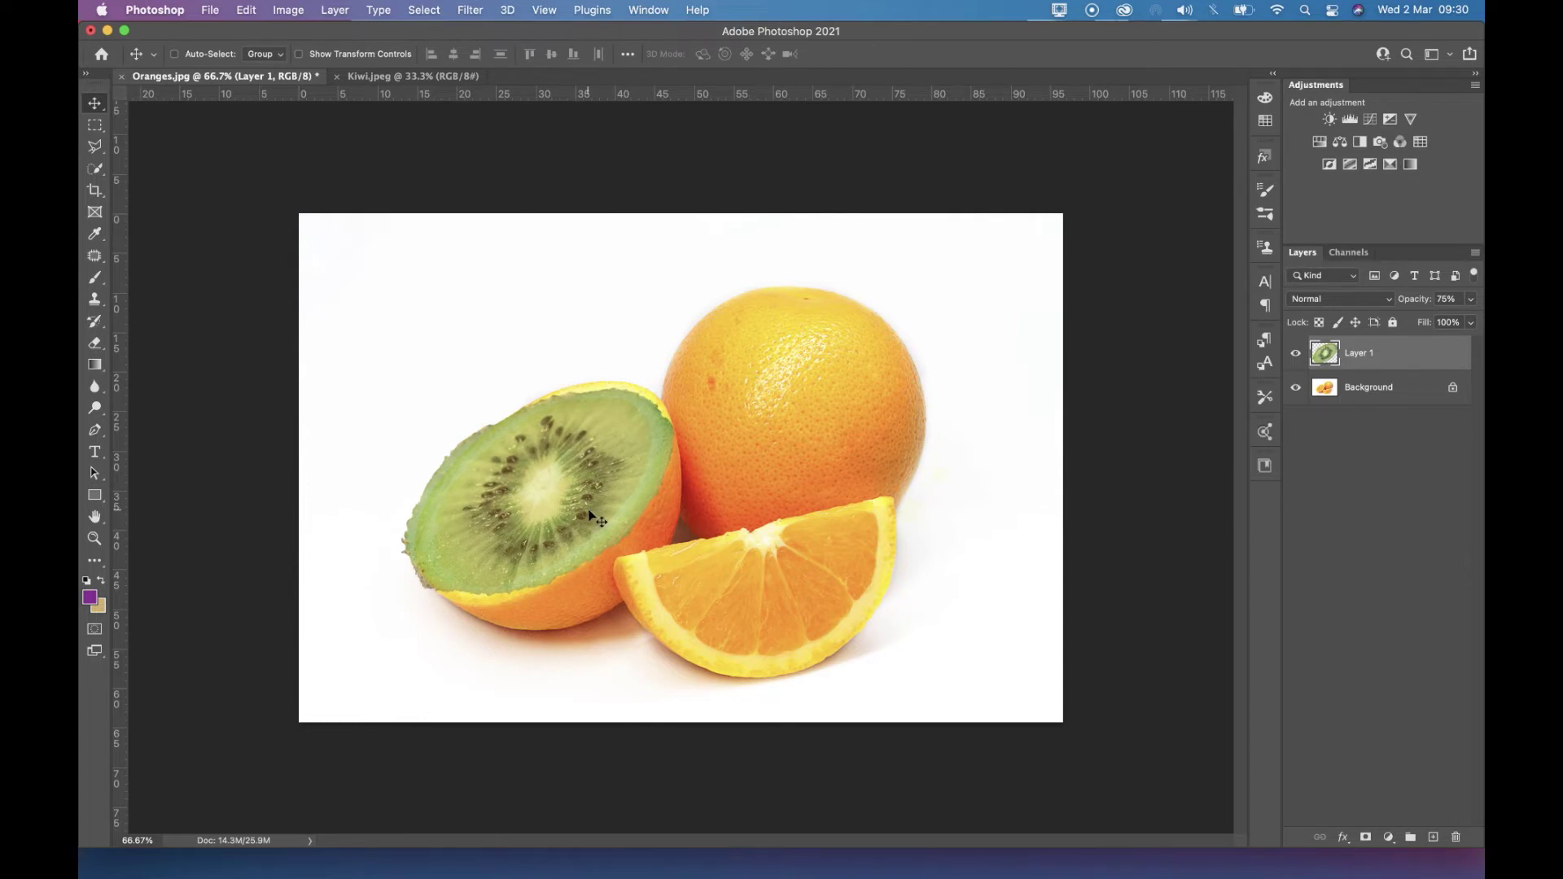
Skew and distort the corners of the kiwi layer so it covers the cut orange face, and apply the transform.
click(246, 10)
mouse_move(295, 381)
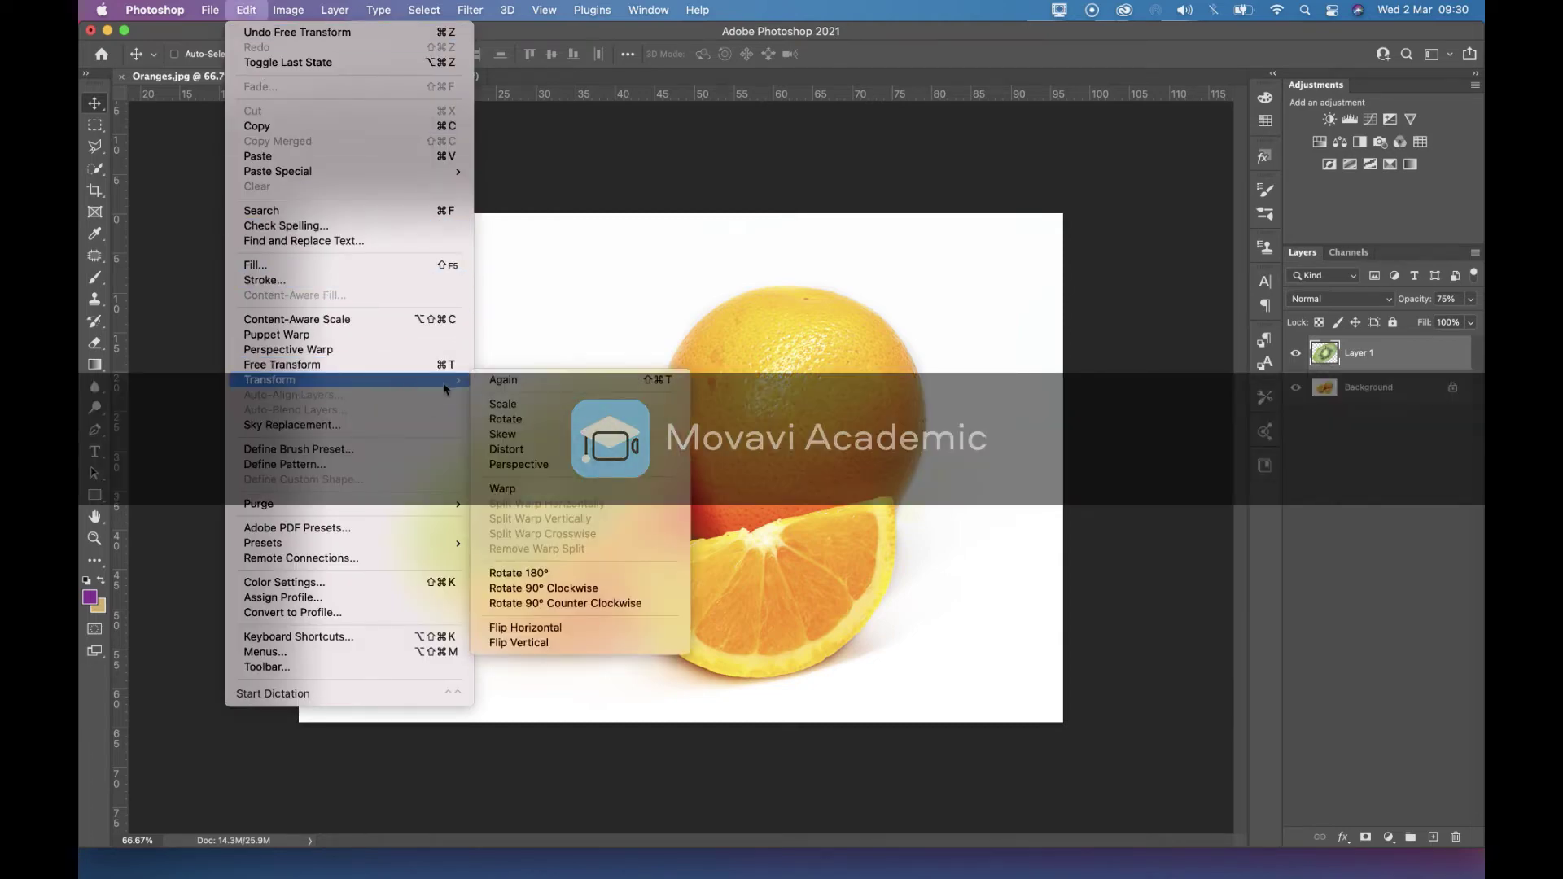
click(526, 442)
drag(676, 384, 663, 367)
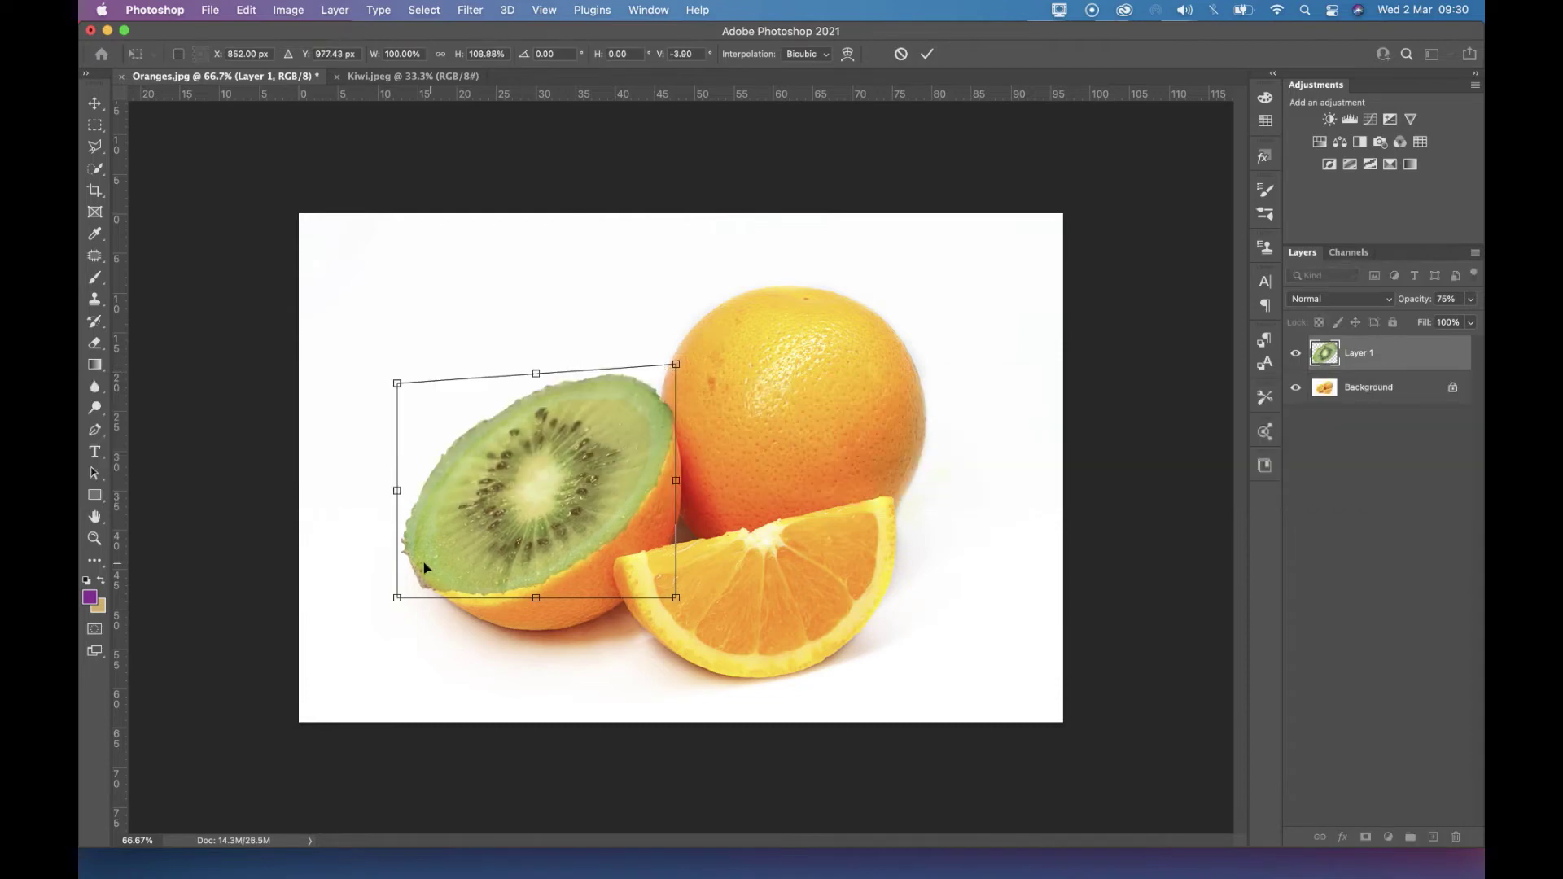
drag(399, 604, 412, 621)
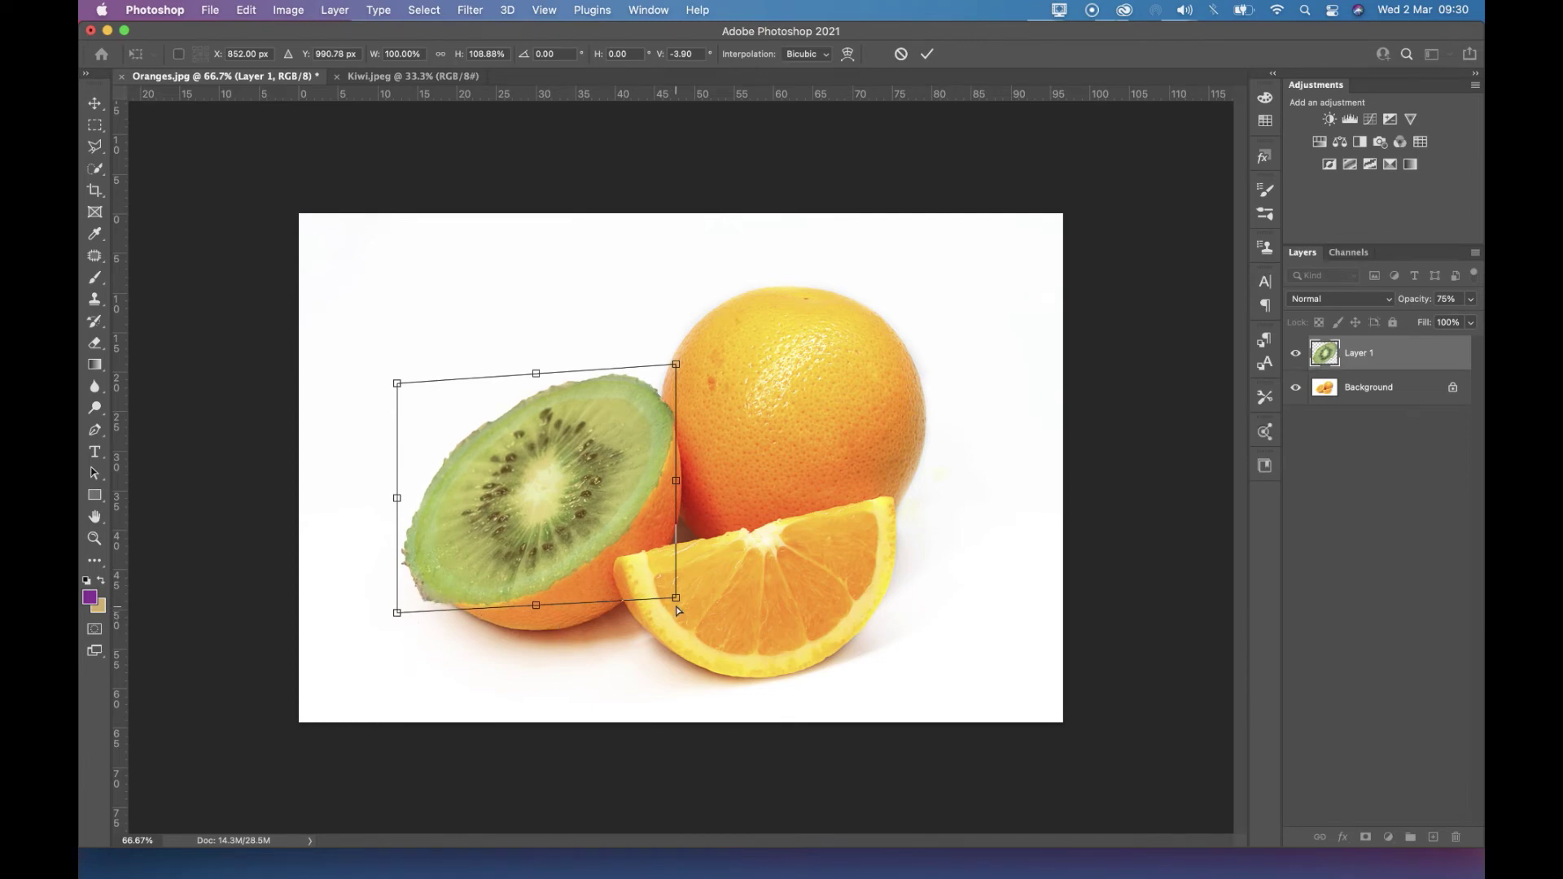
drag(676, 600, 671, 593)
drag(402, 385, 413, 391)
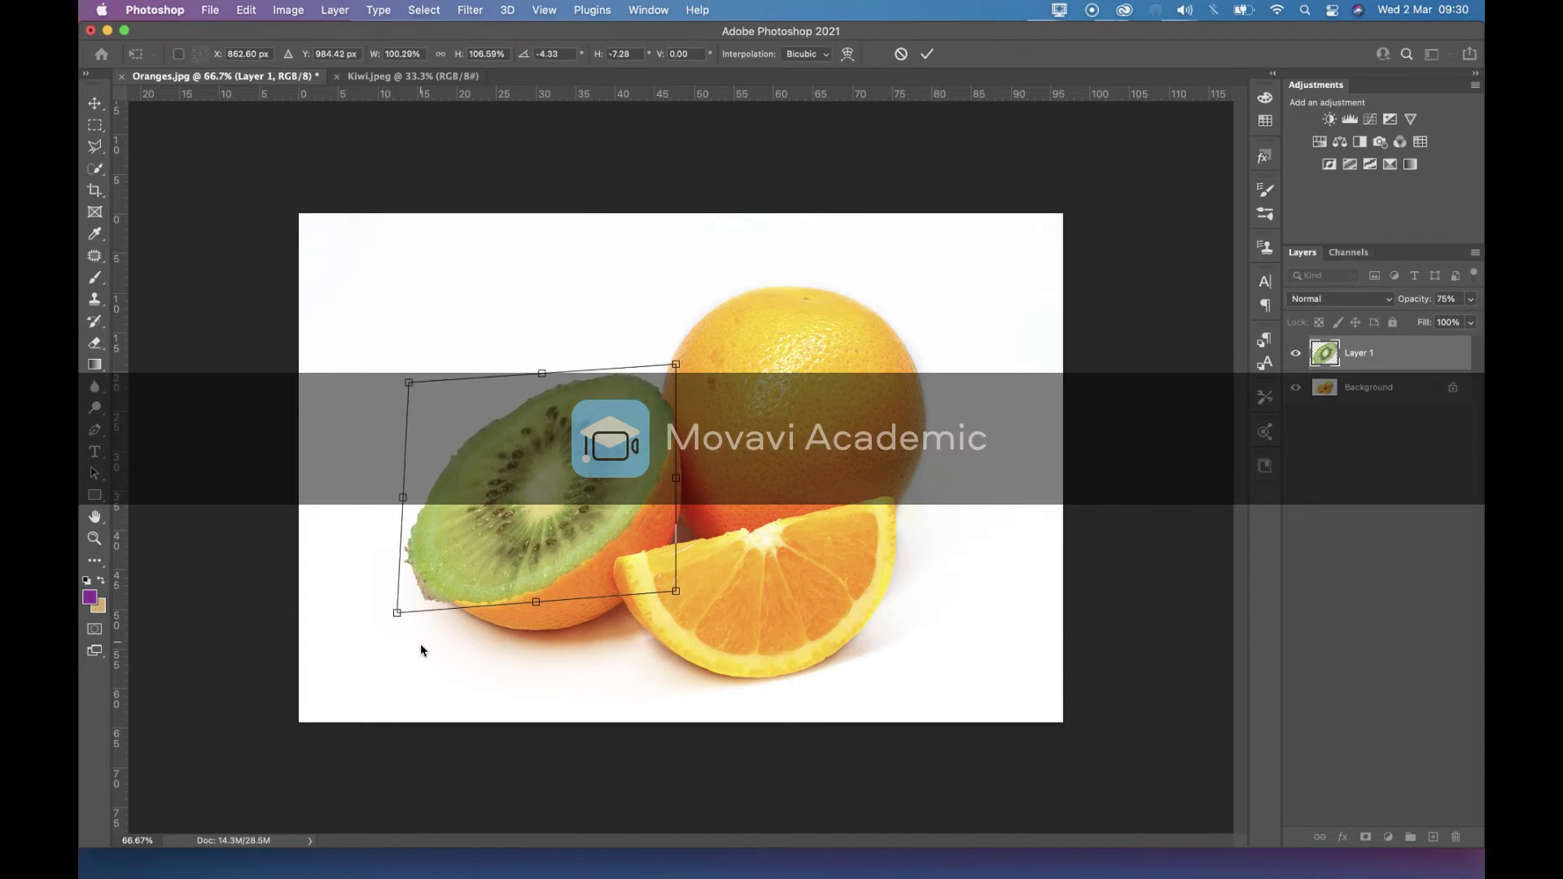
drag(397, 614, 404, 612)
drag(677, 366, 677, 374)
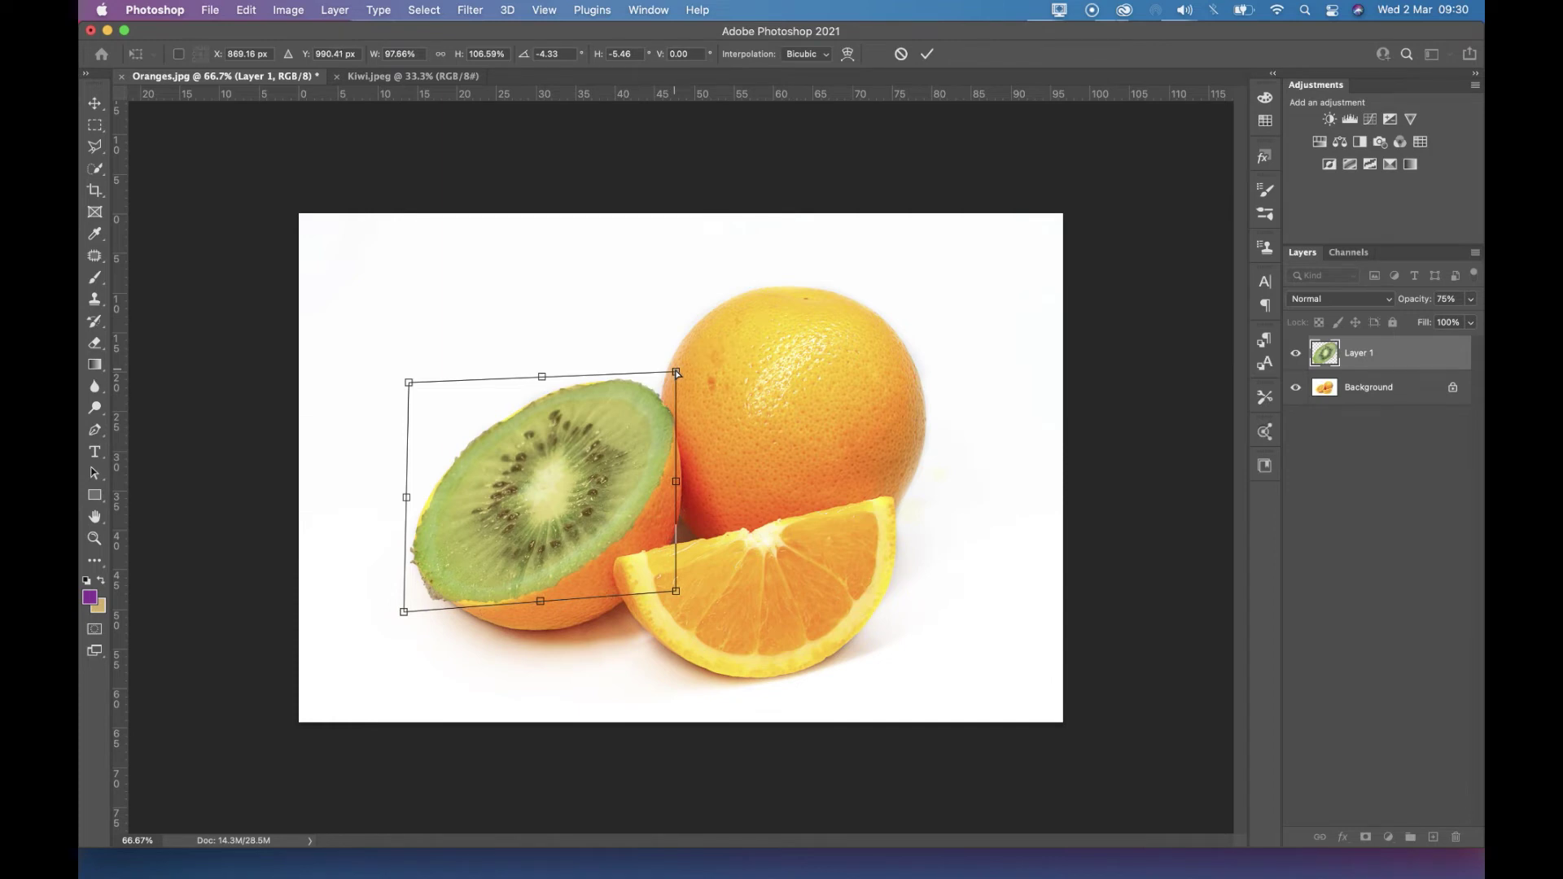
drag(676, 594, 672, 589)
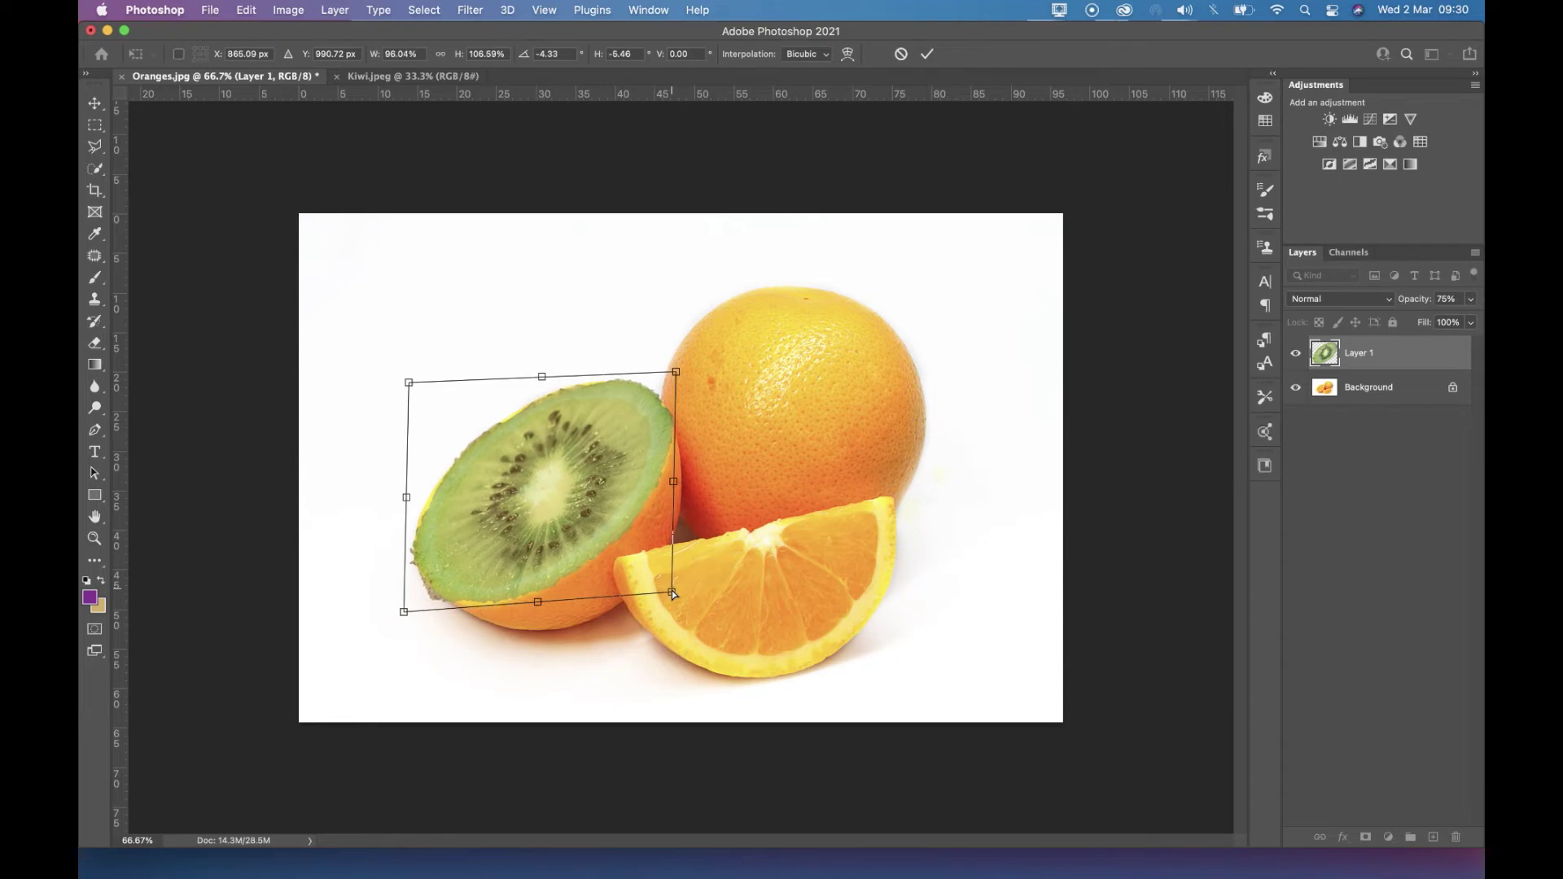
key(Return)
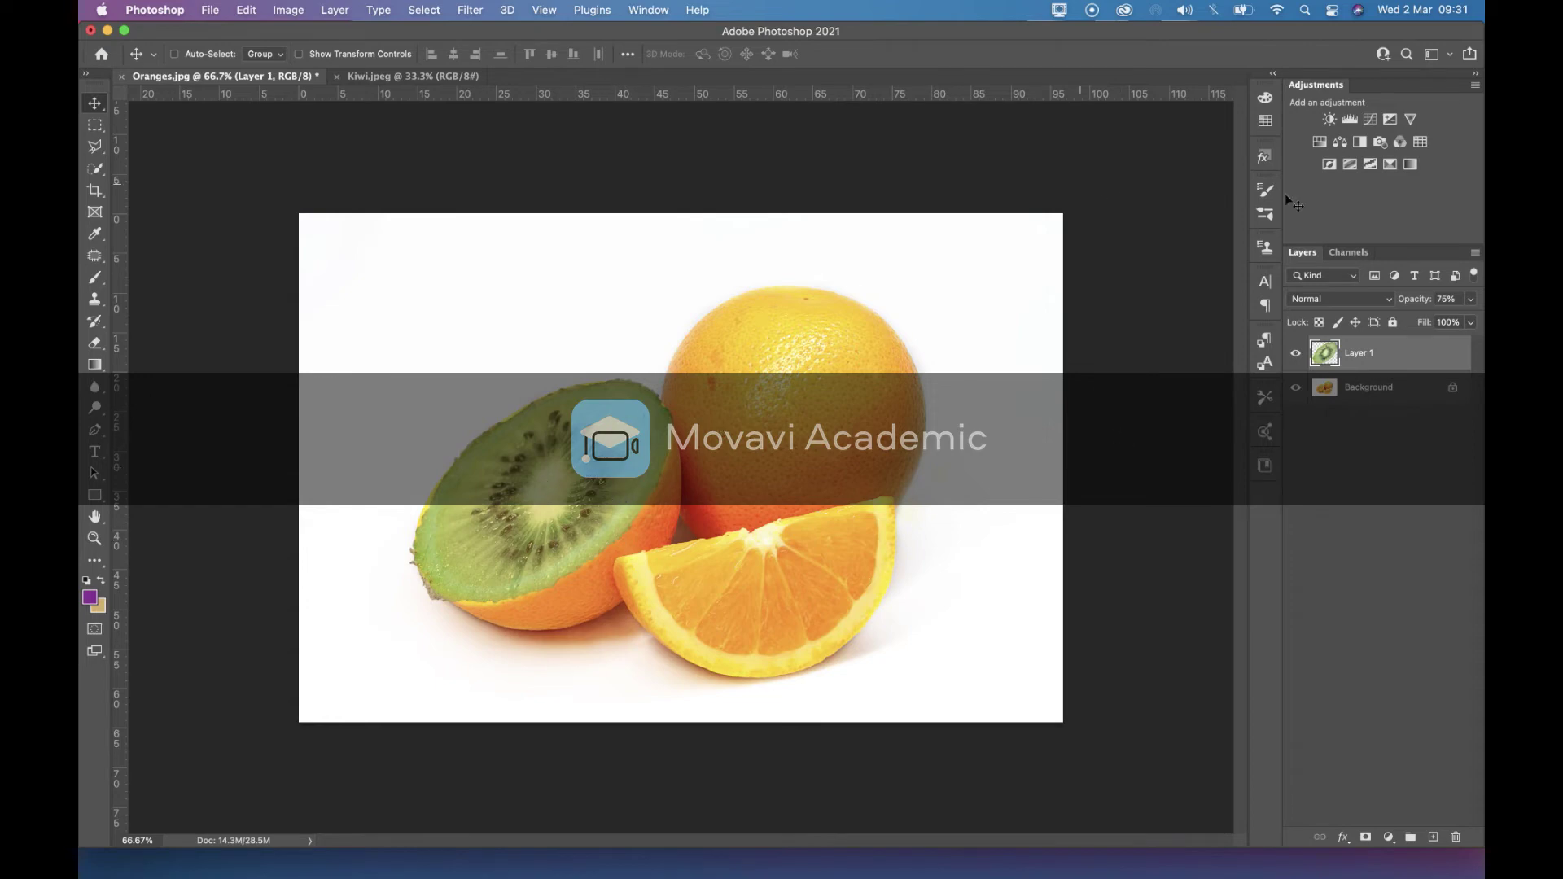
Set the kiwi layer's opacity to 100% and deselect the layer.
click(1472, 299)
drag(1447, 320, 1475, 320)
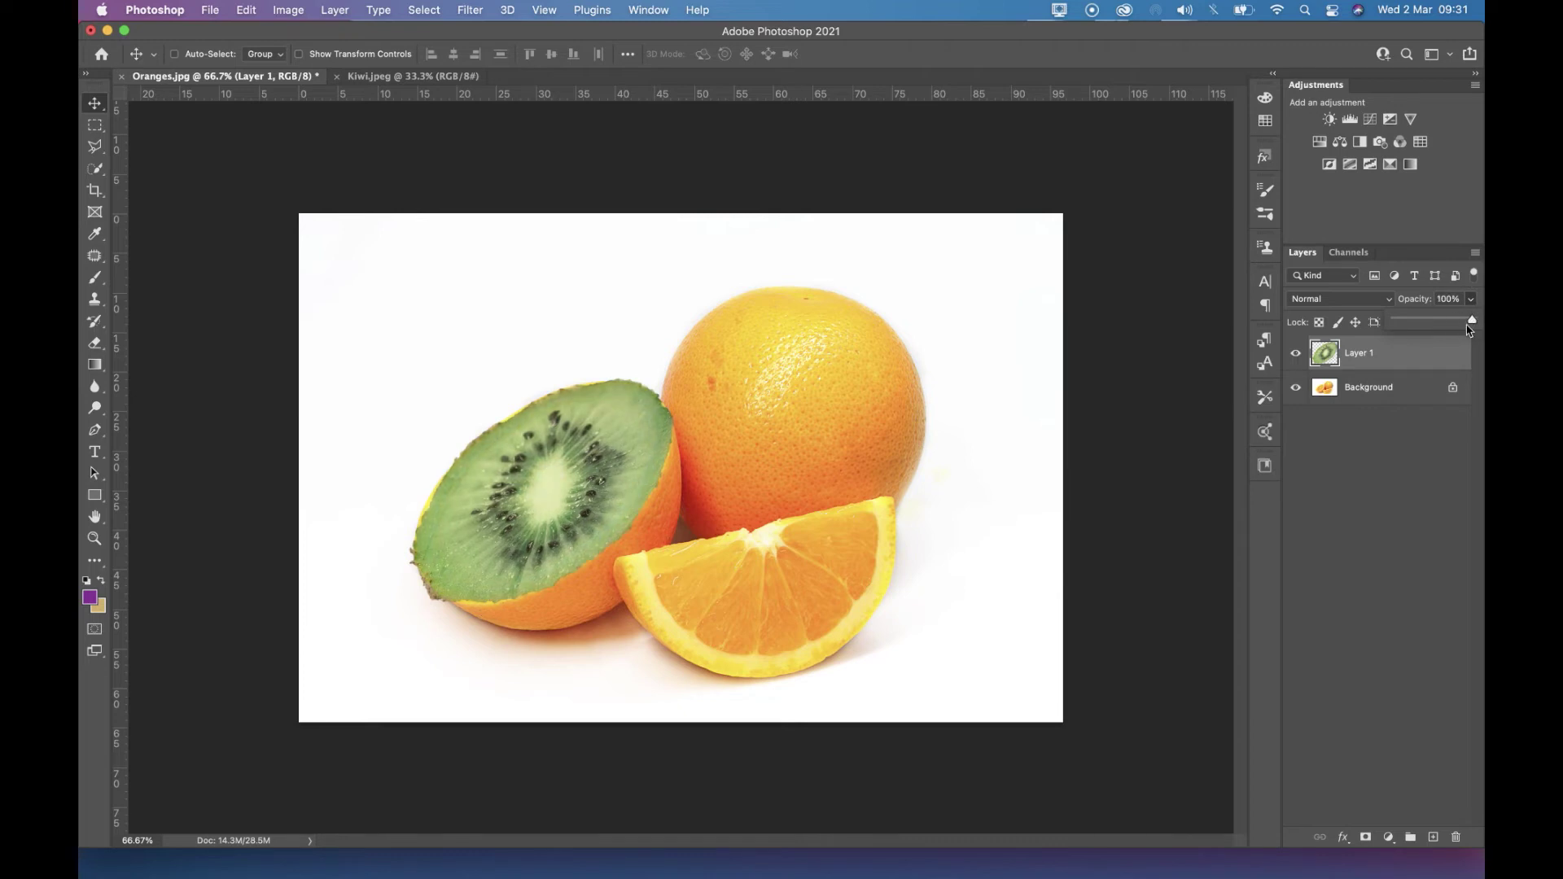
click(1396, 472)
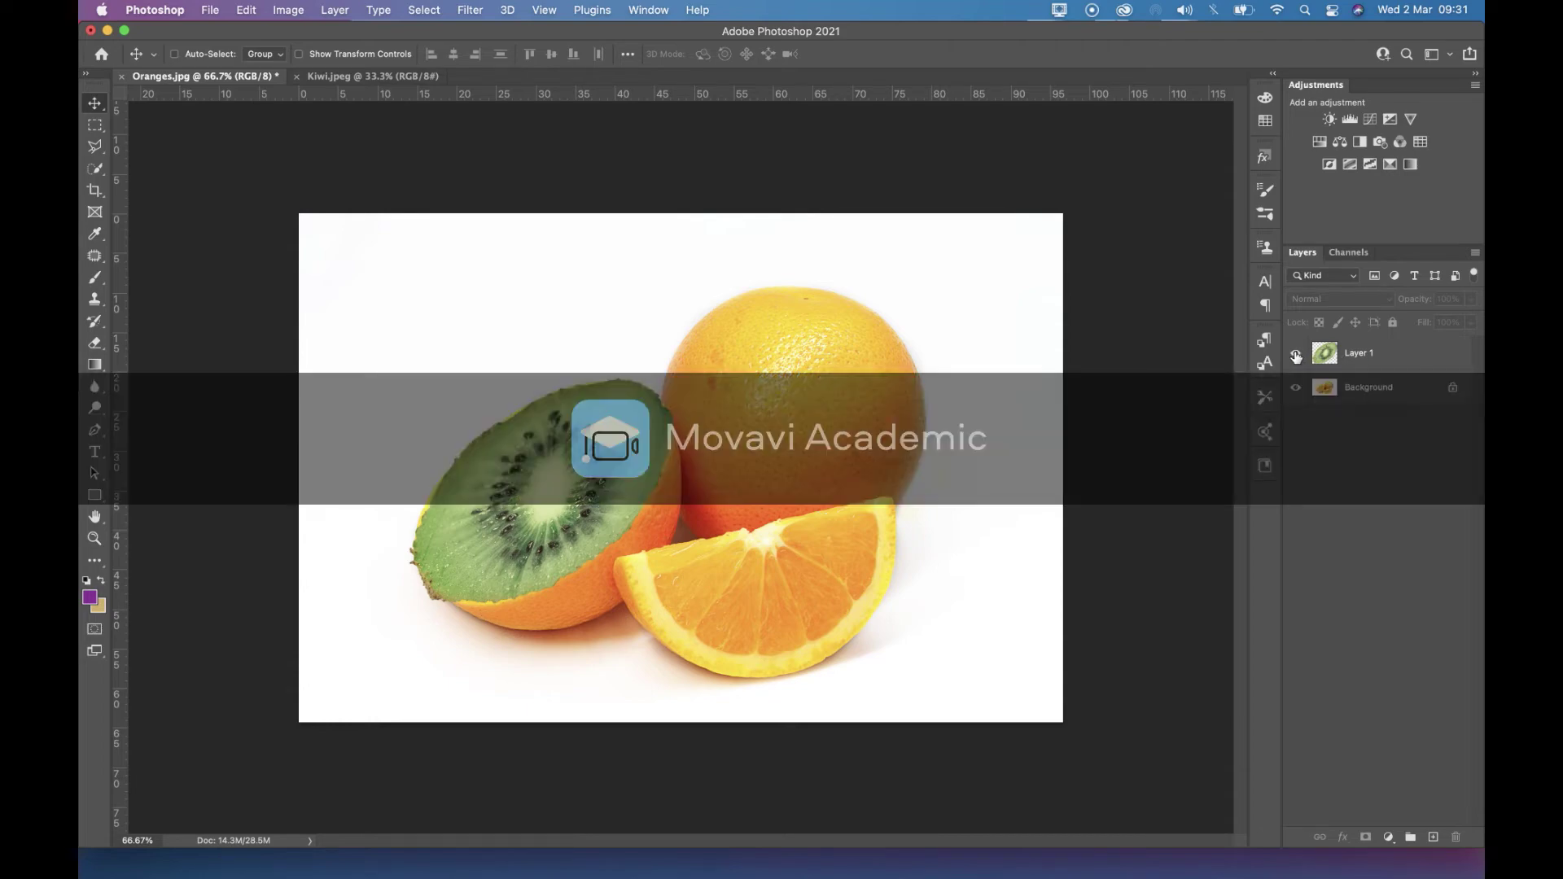
Hide Layer 1 and quick-select the inner flesh of the cut orange half on the Background layer.
click(1296, 355)
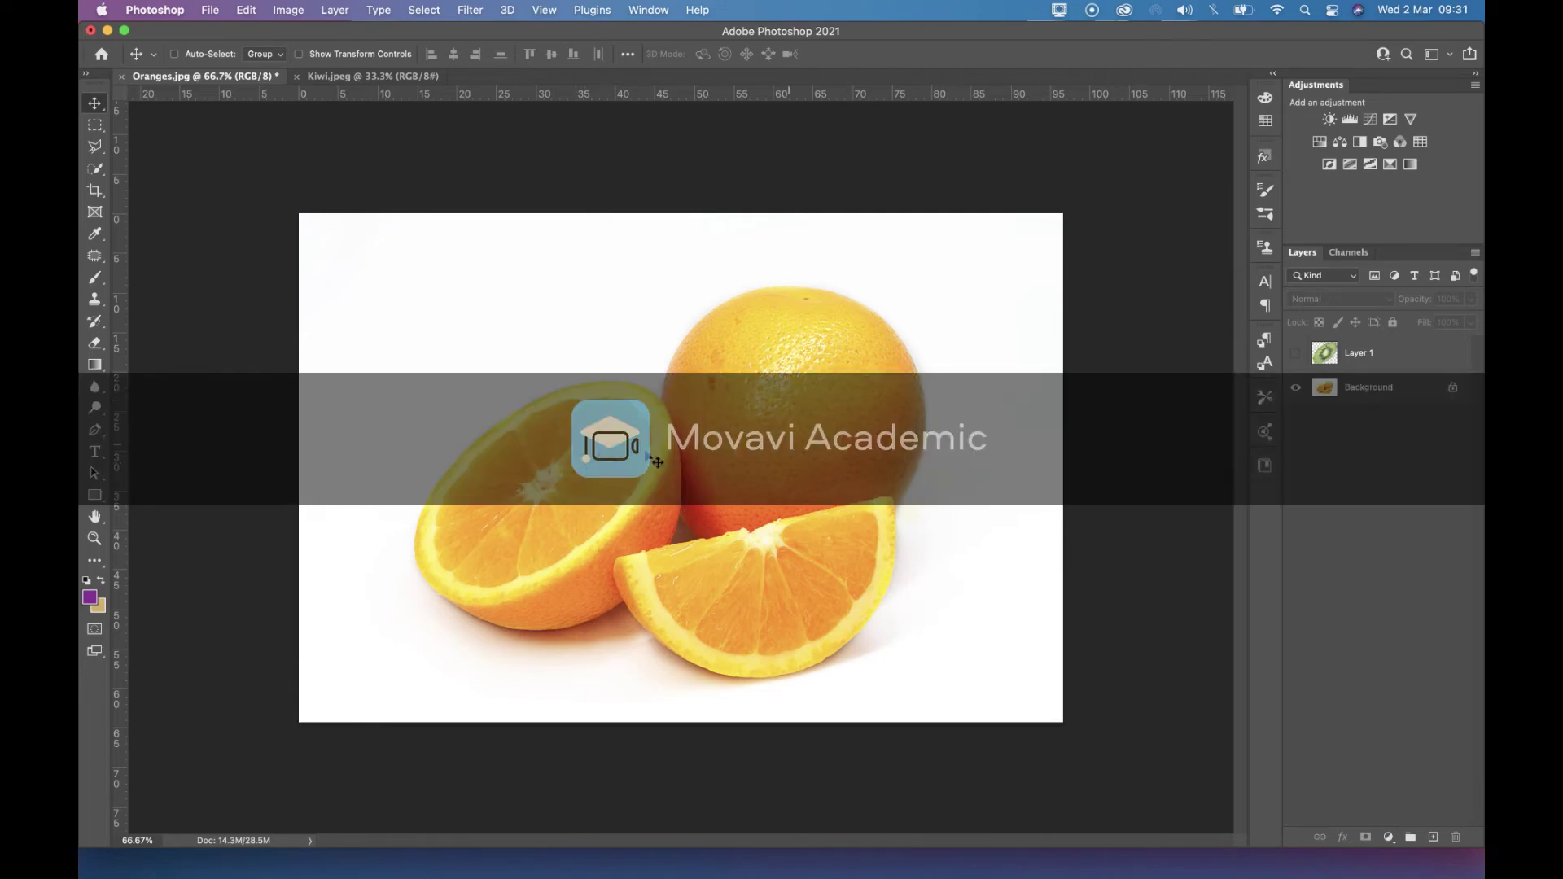
click(1364, 397)
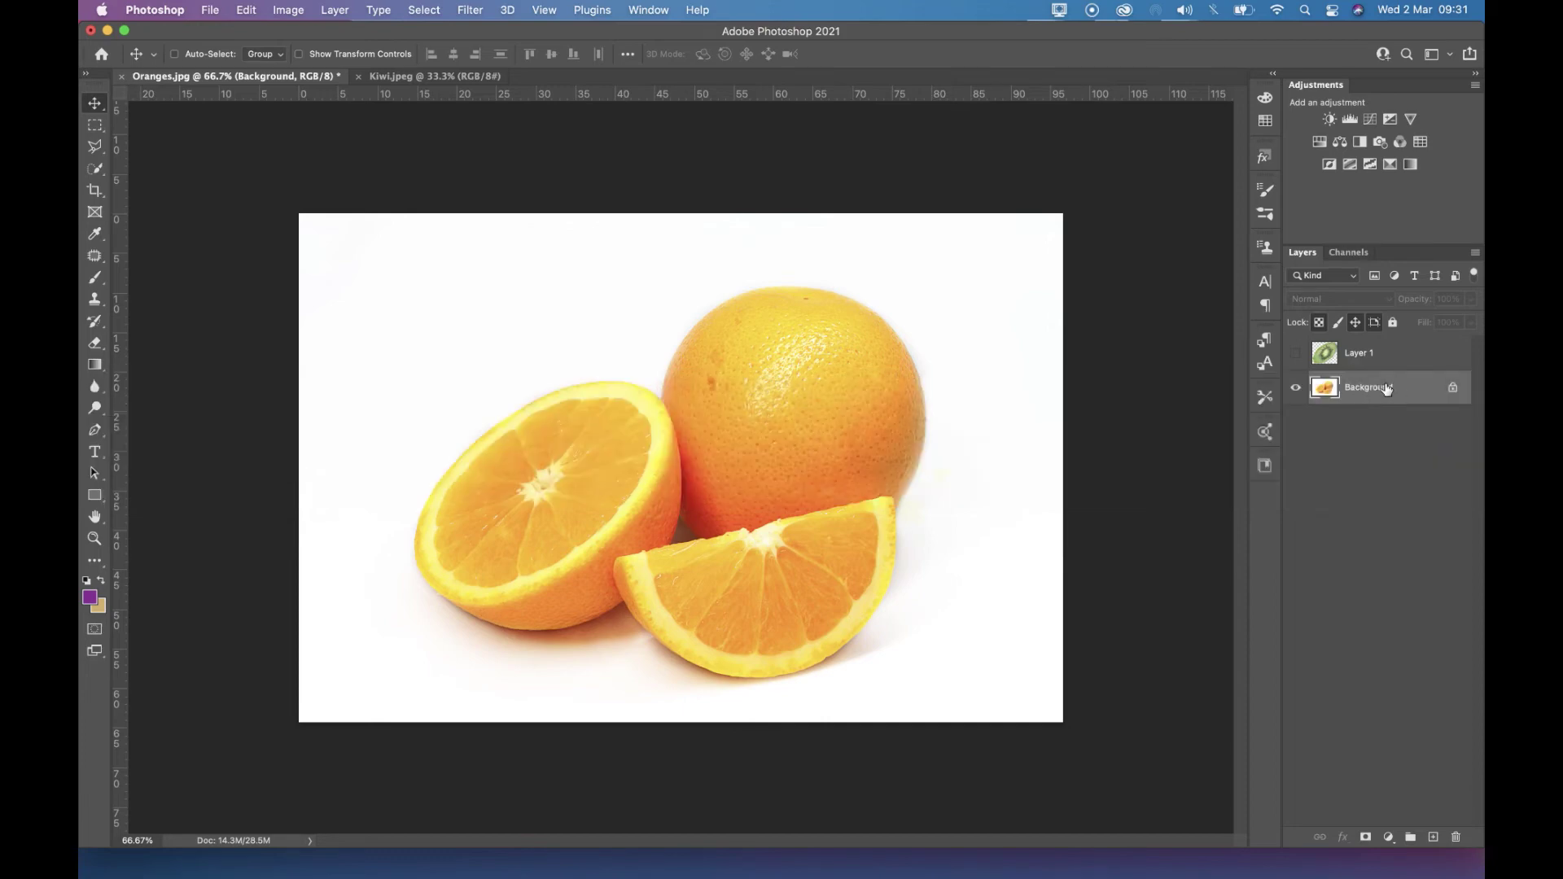
click(96, 168)
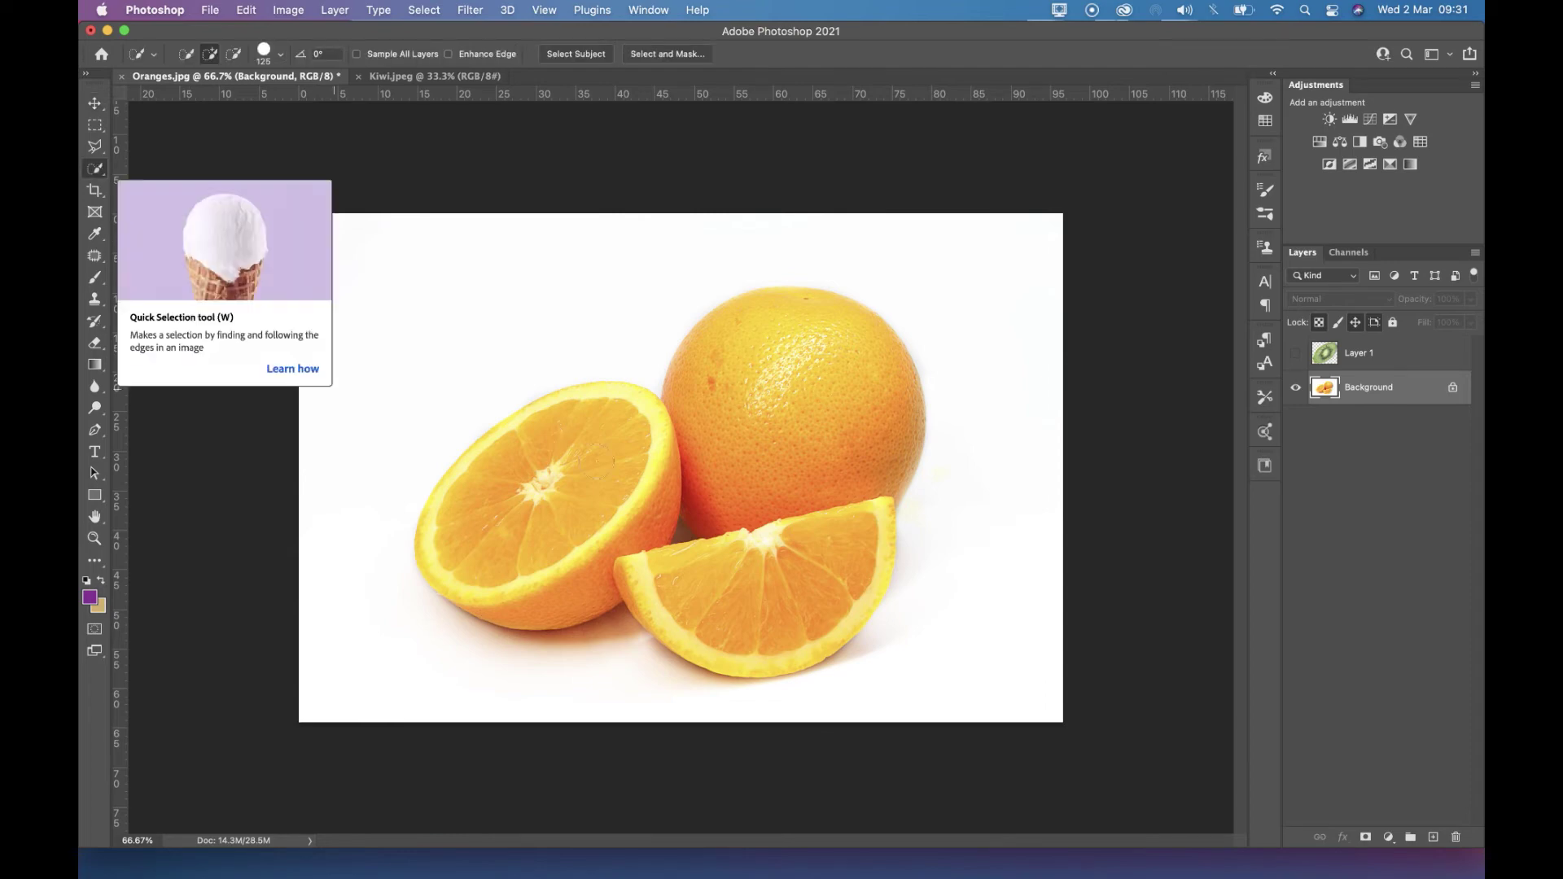
mouse_move(582, 448)
mouse_down()
mouse_move(537, 472)
mouse_move(472, 464)
mouse_move(468, 525)
mouse_move(553, 461)
mouse_up()
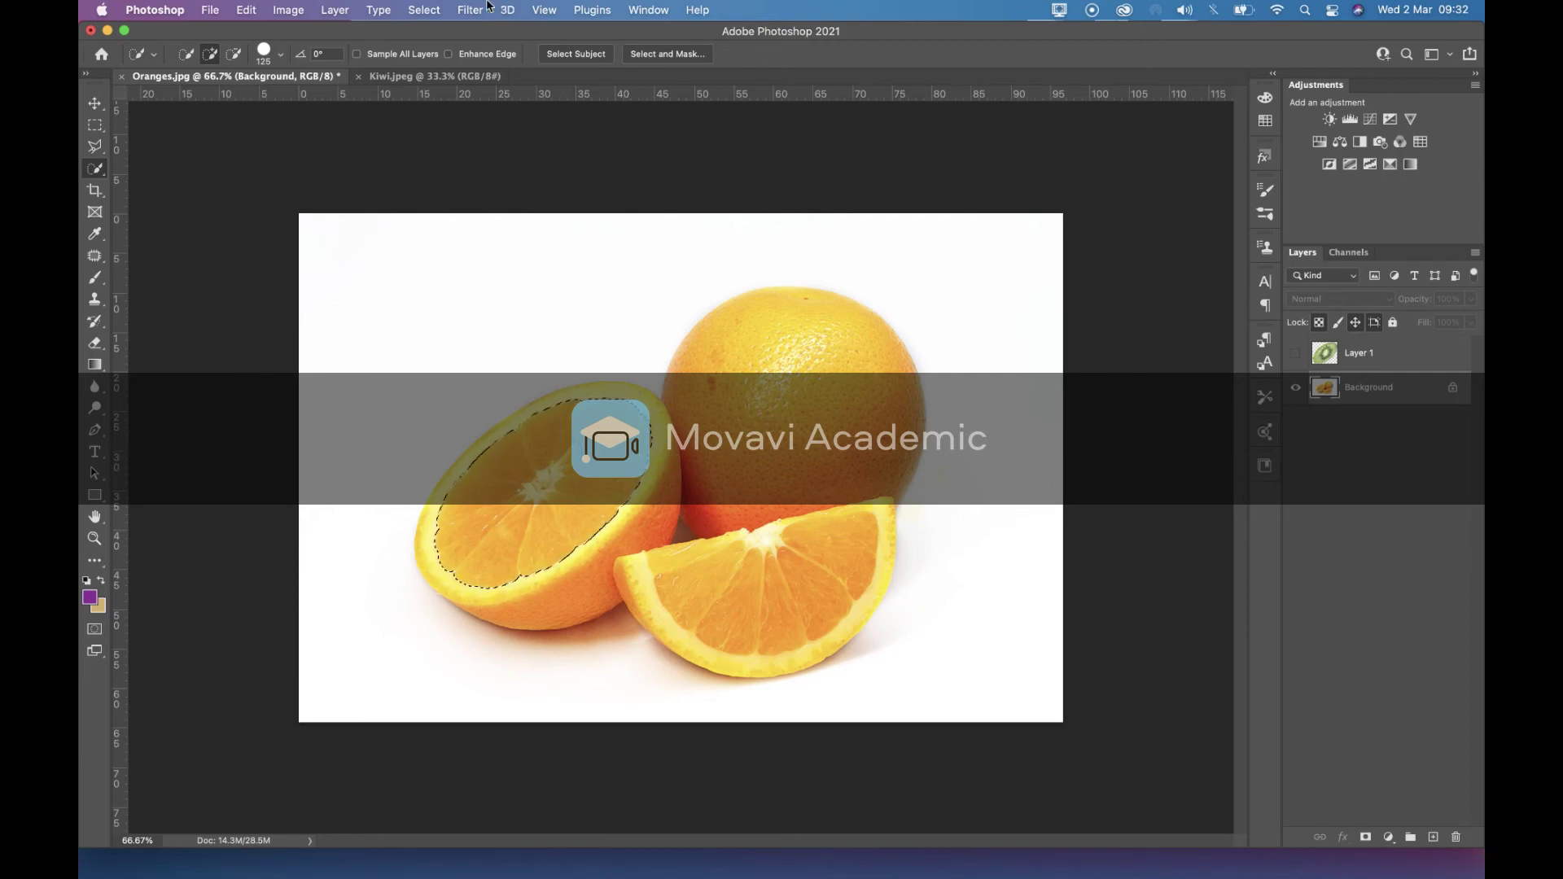
Feather the orange flesh selection by 5 pixels.
click(430, 11)
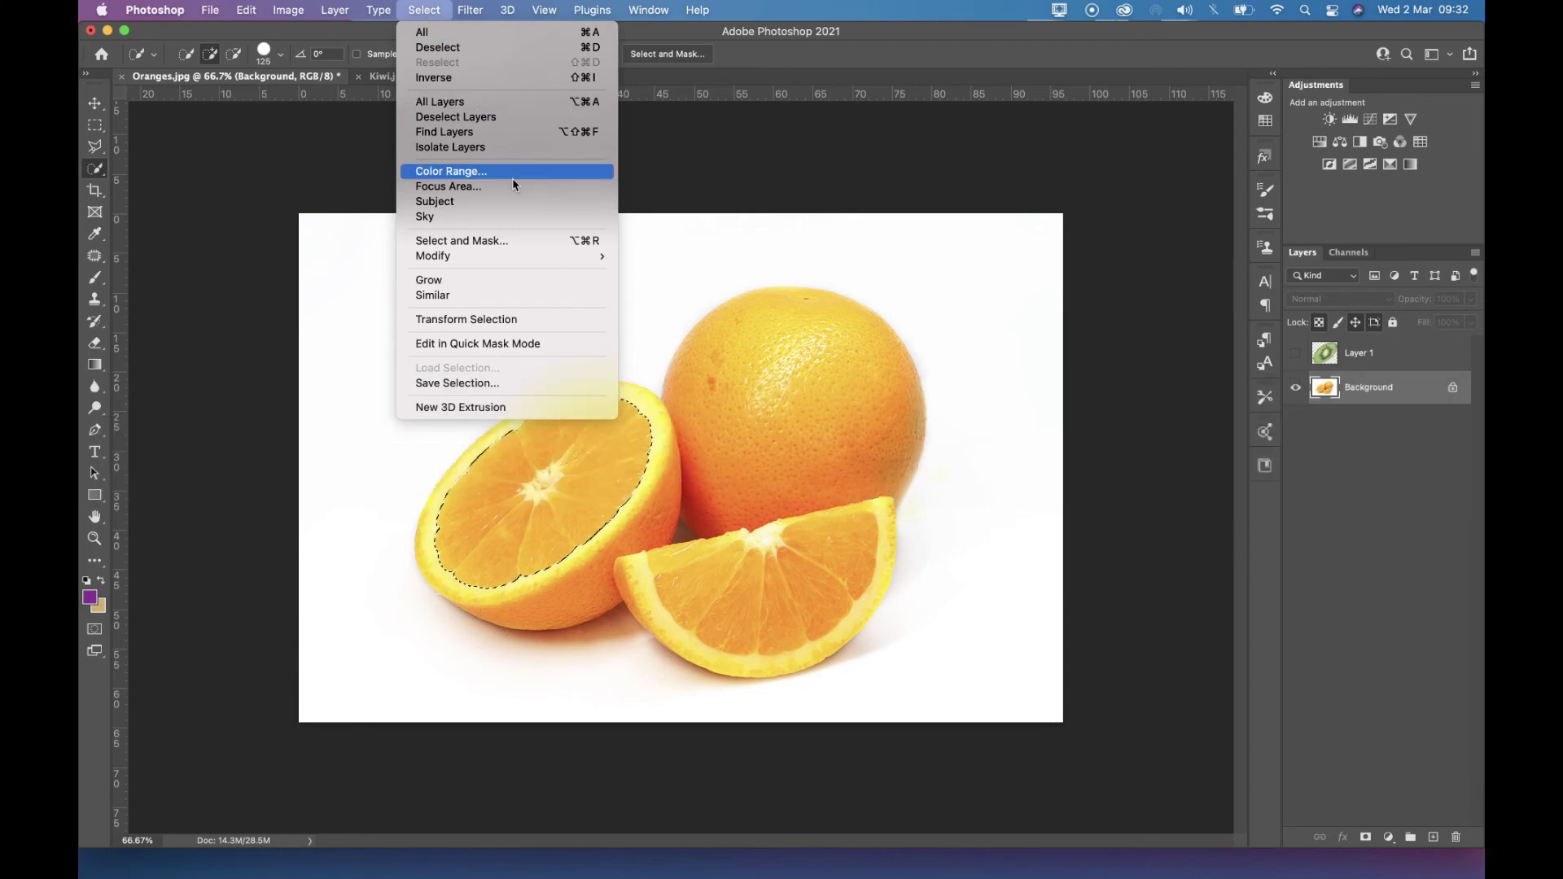
mouse_move(505, 256)
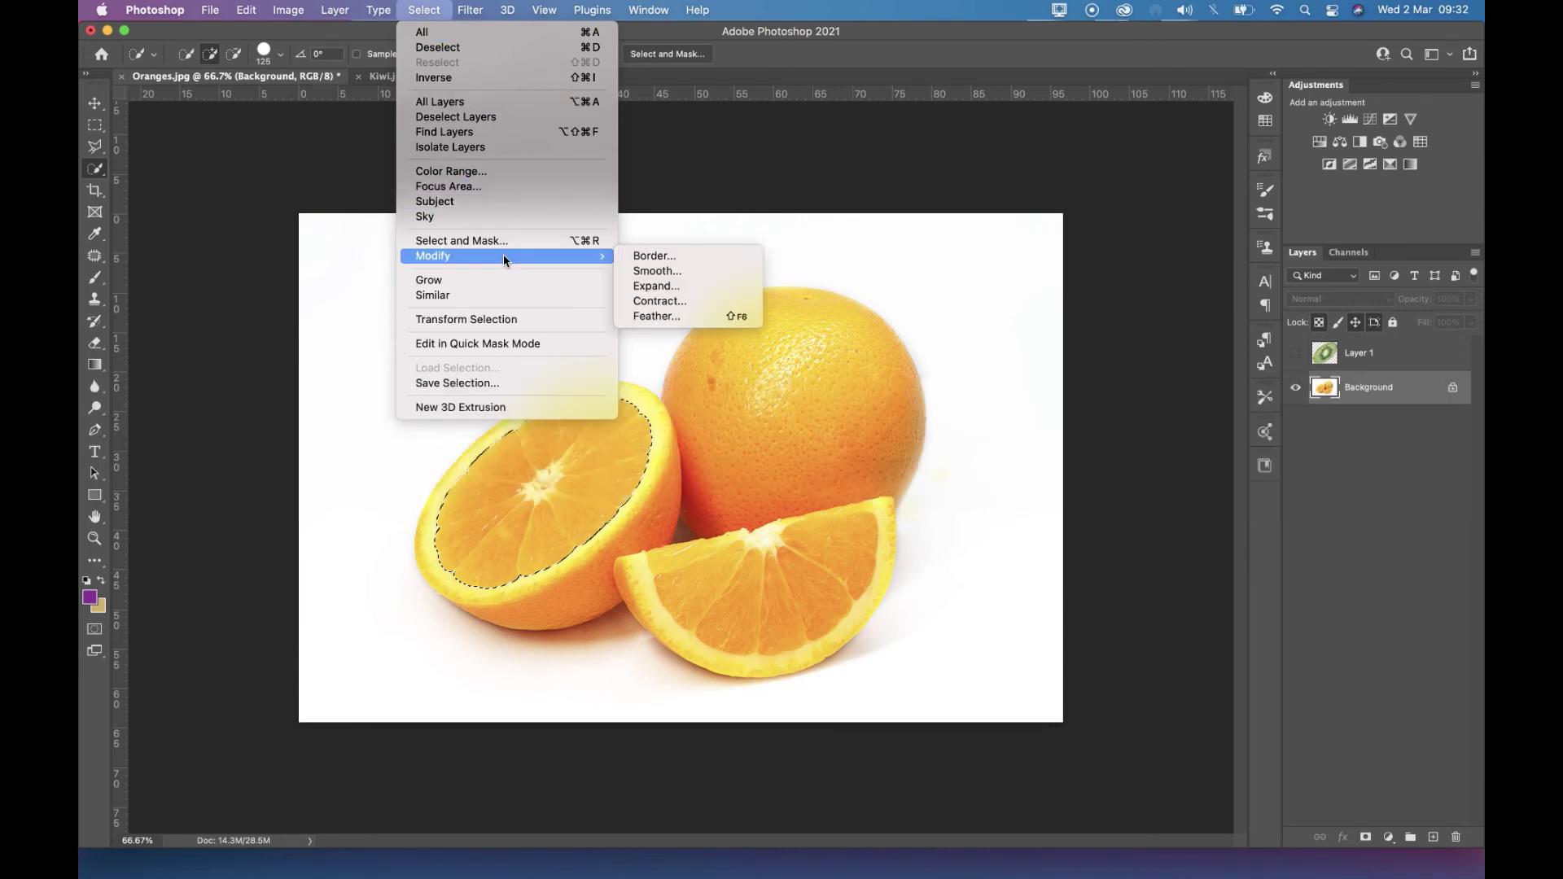
click(658, 316)
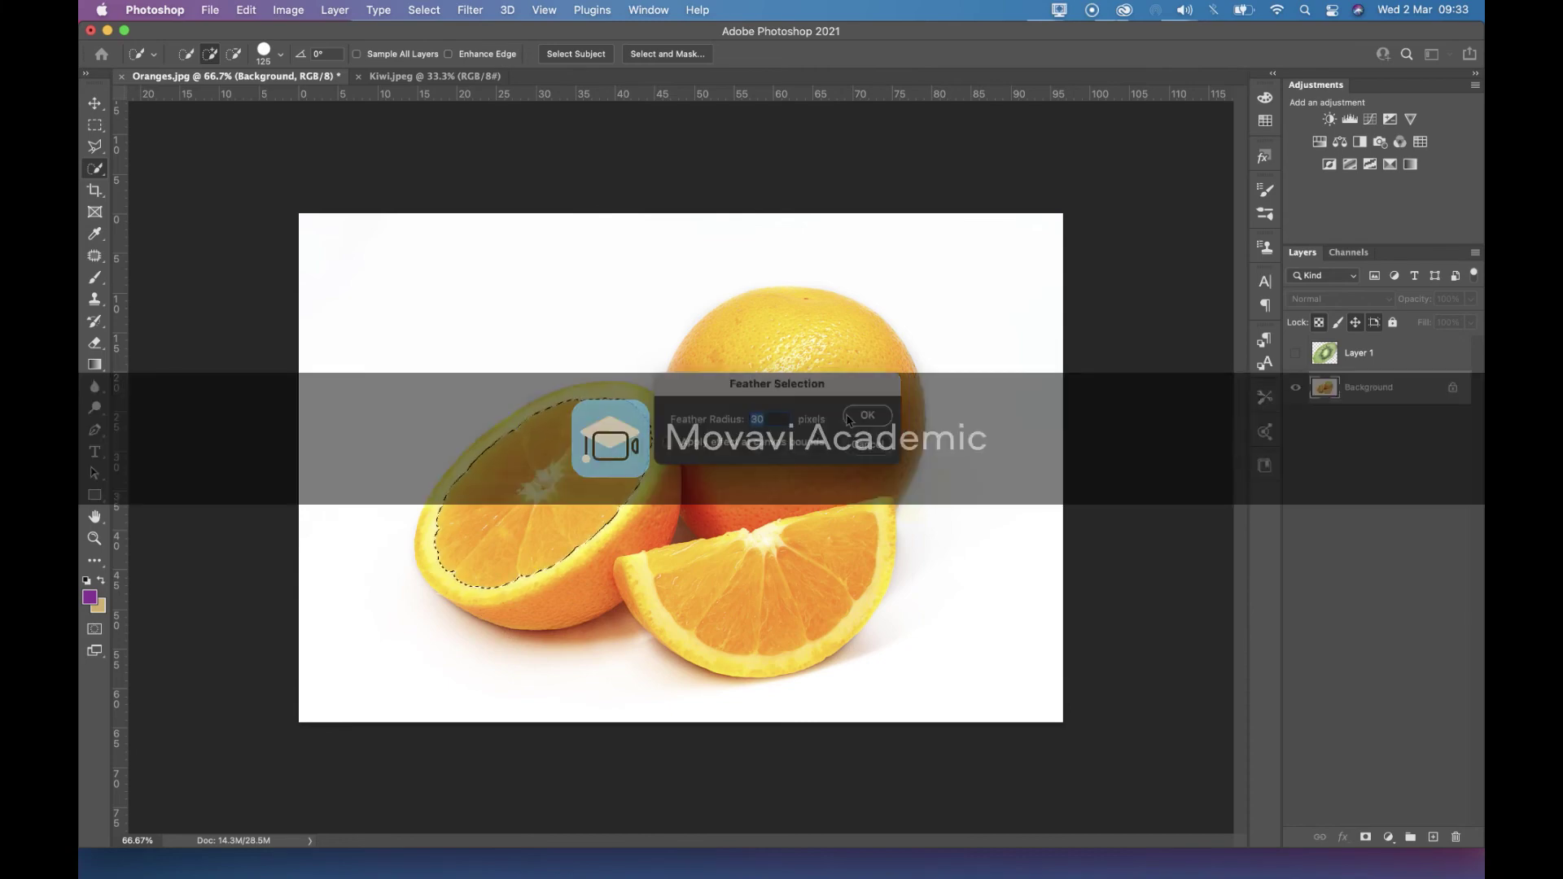
text(5)
click(860, 416)
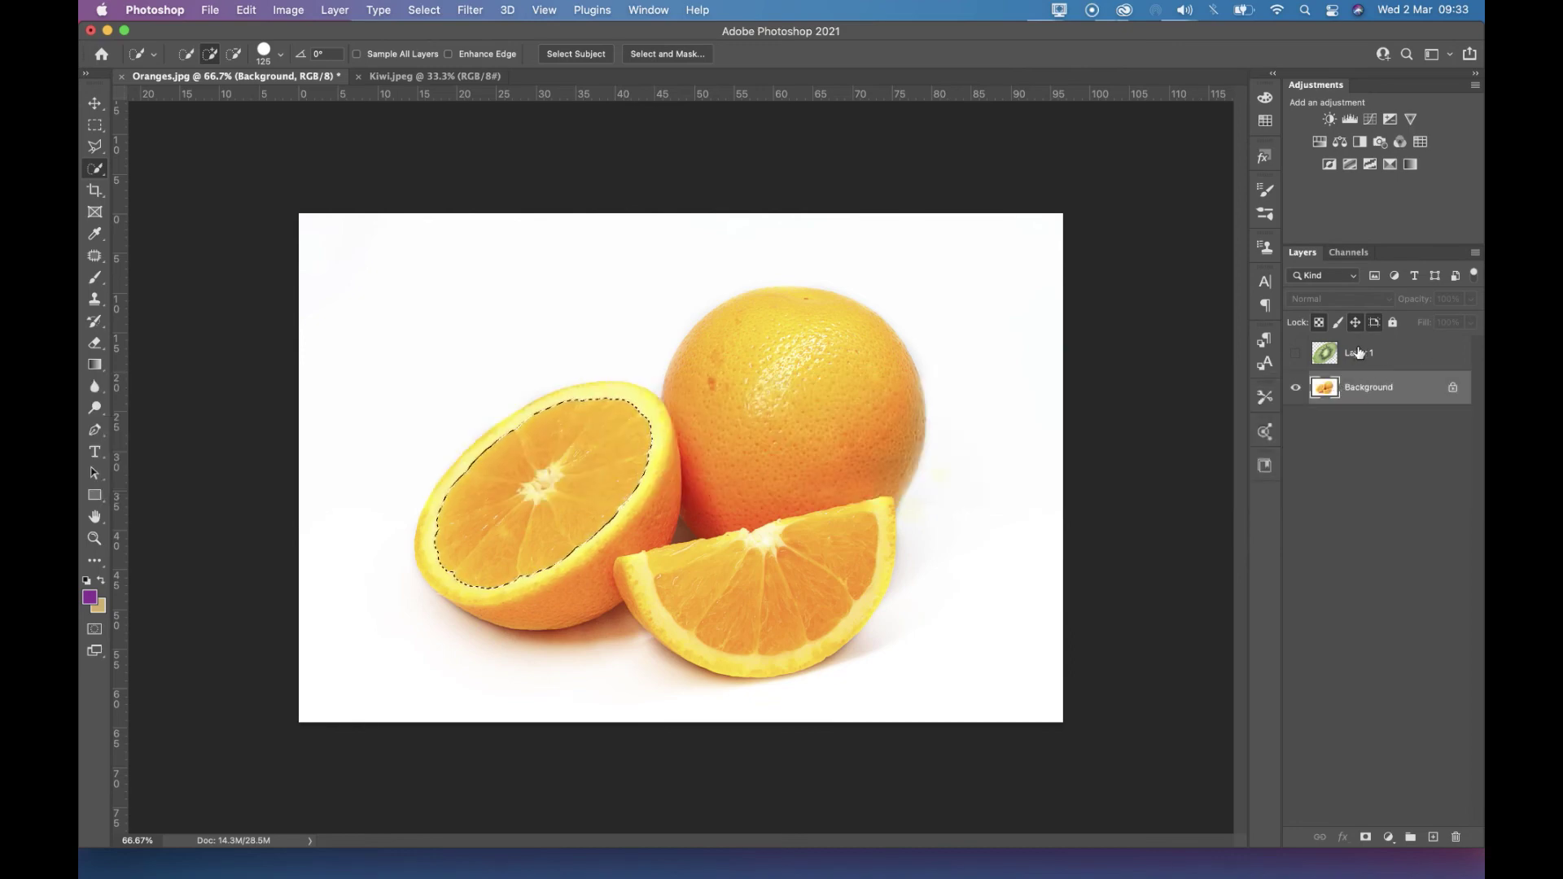
Show Layer 1 and add a layer mask to it from the feathered orange flesh selection.
click(1358, 352)
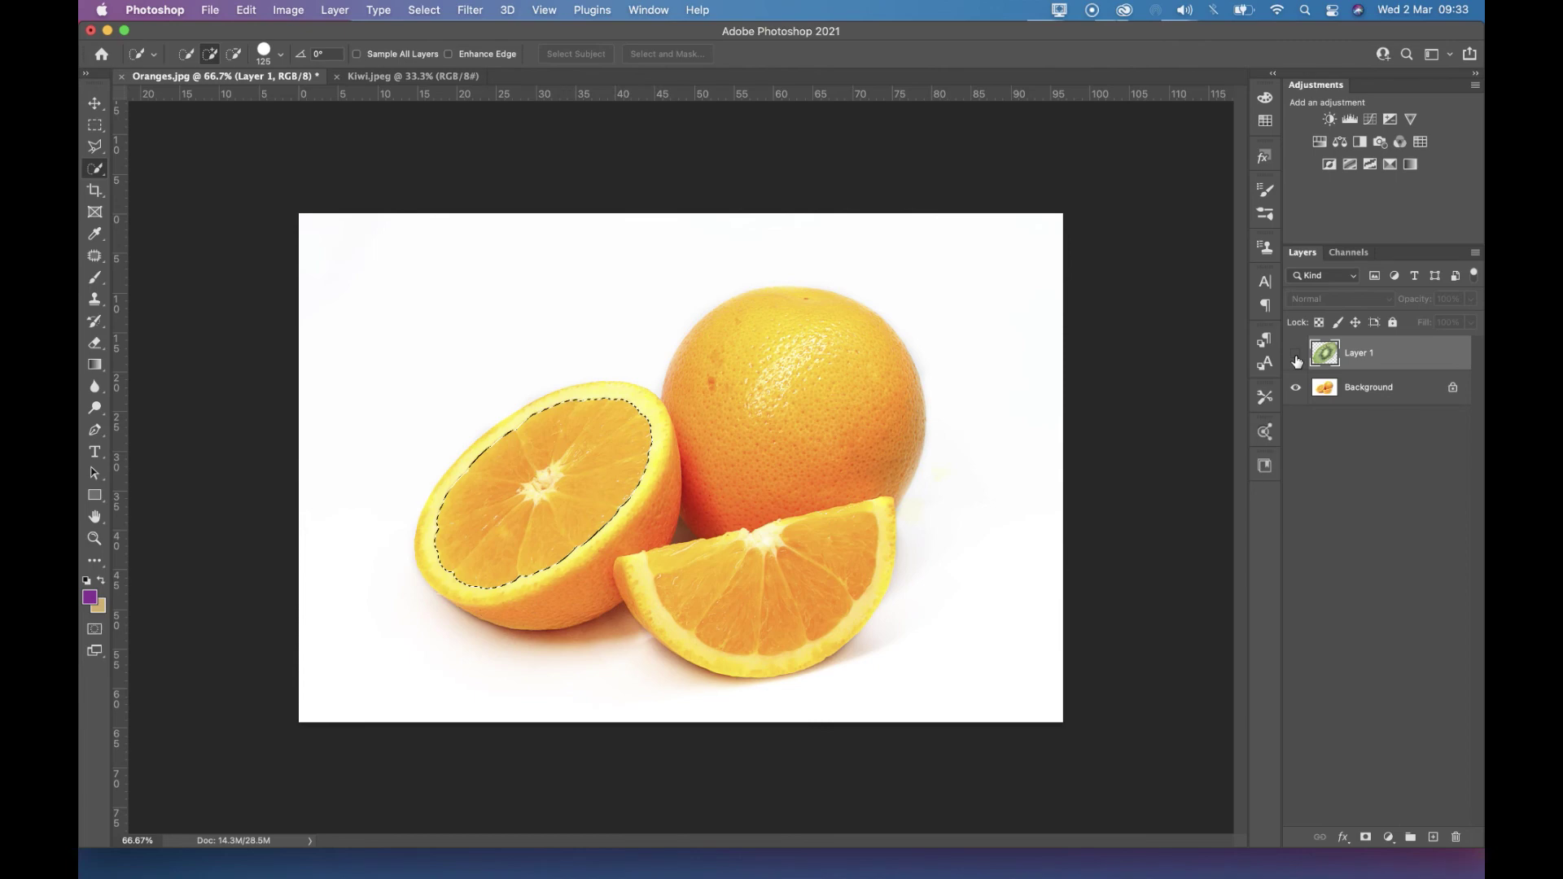
click(1296, 357)
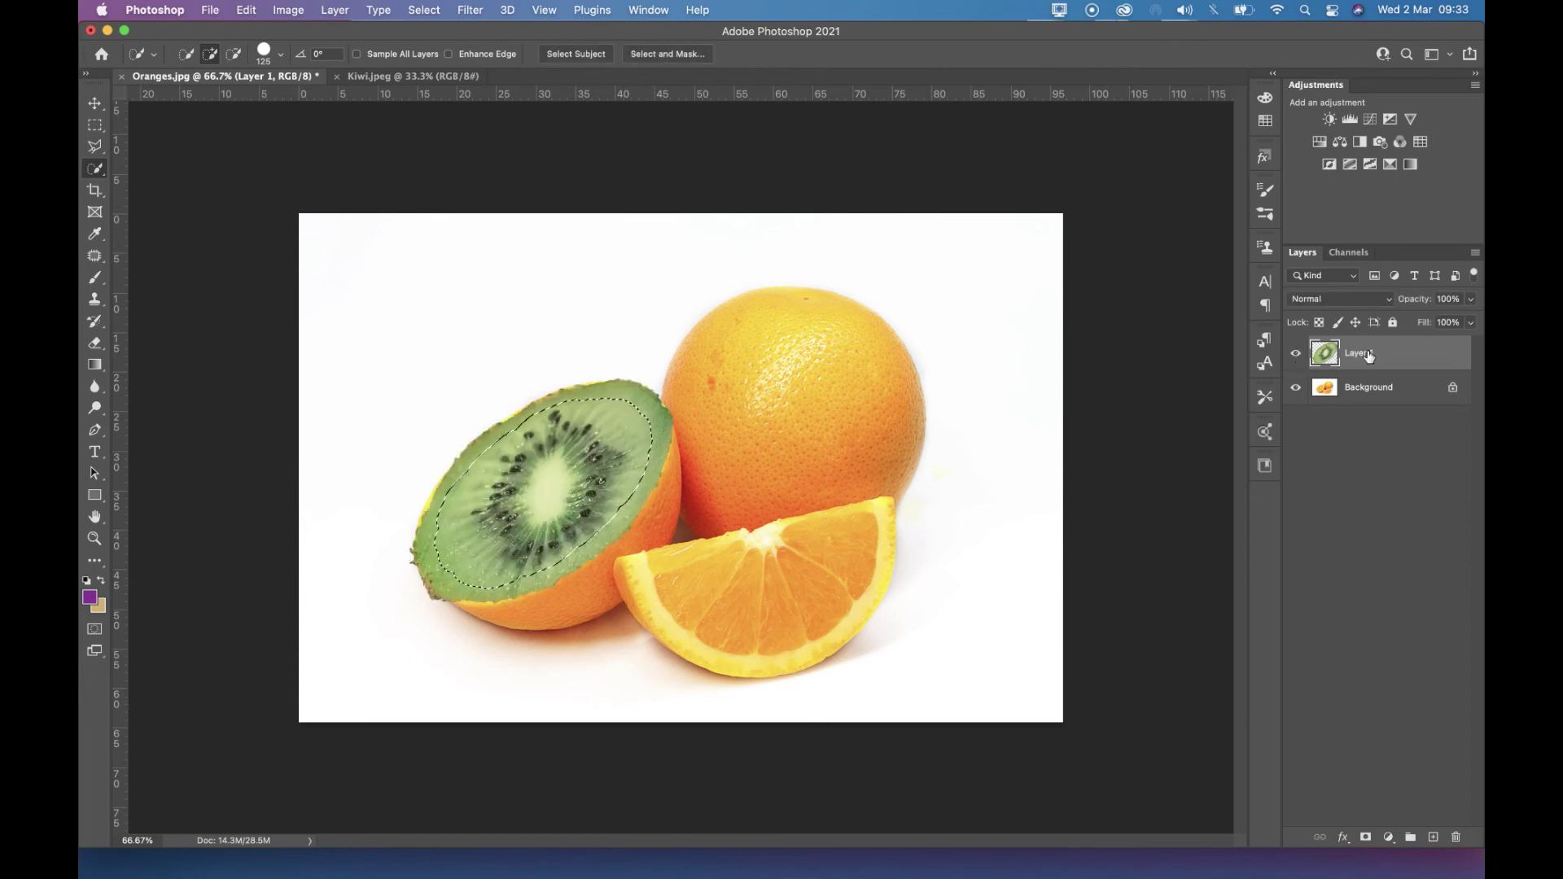
click(1364, 389)
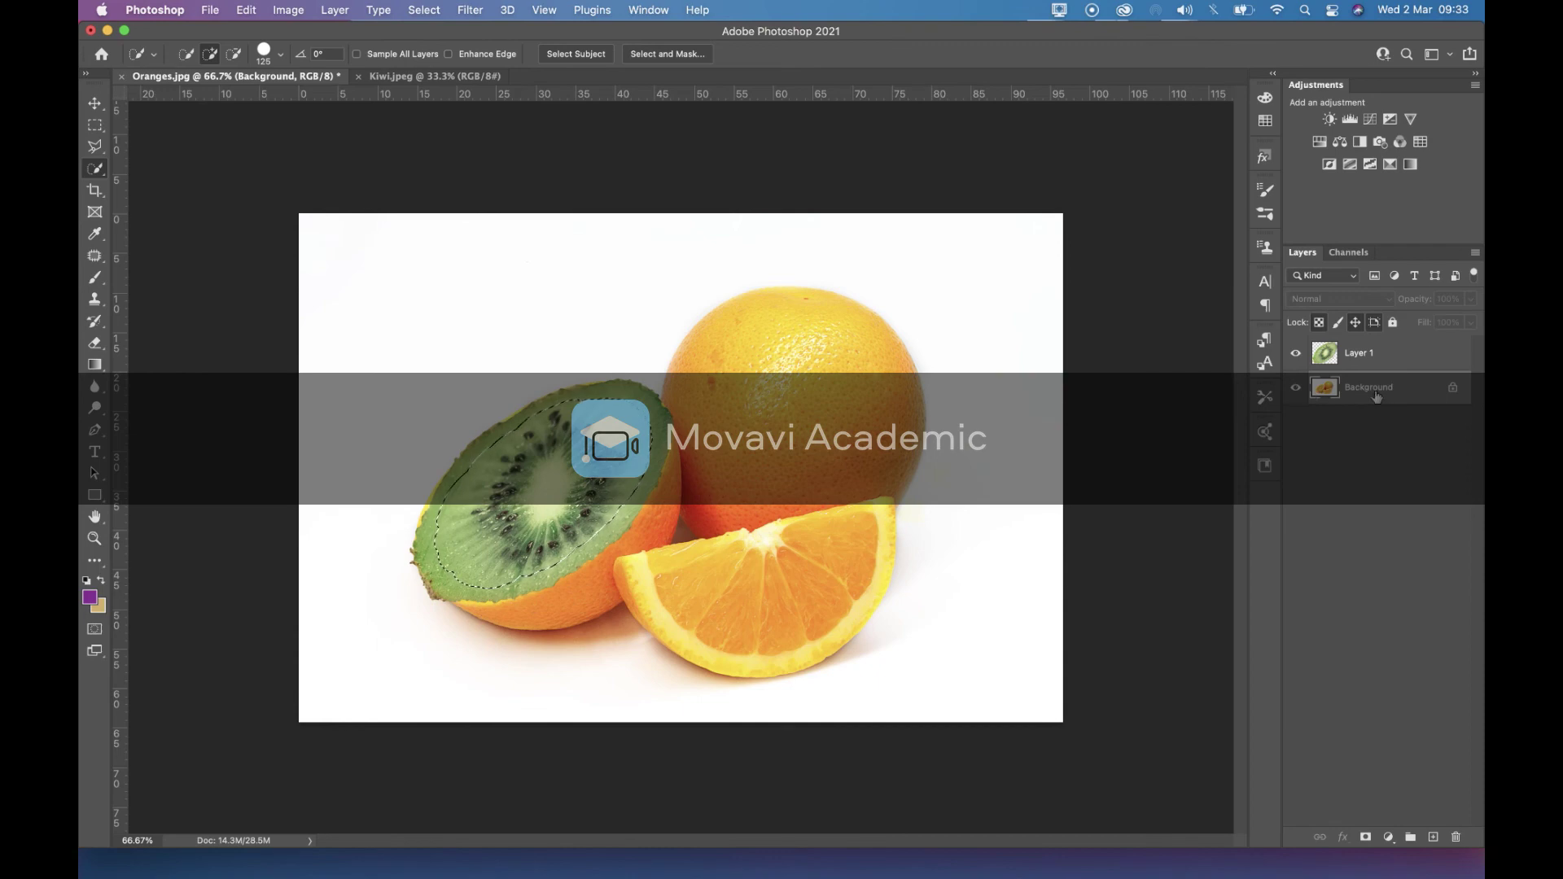
click(1354, 355)
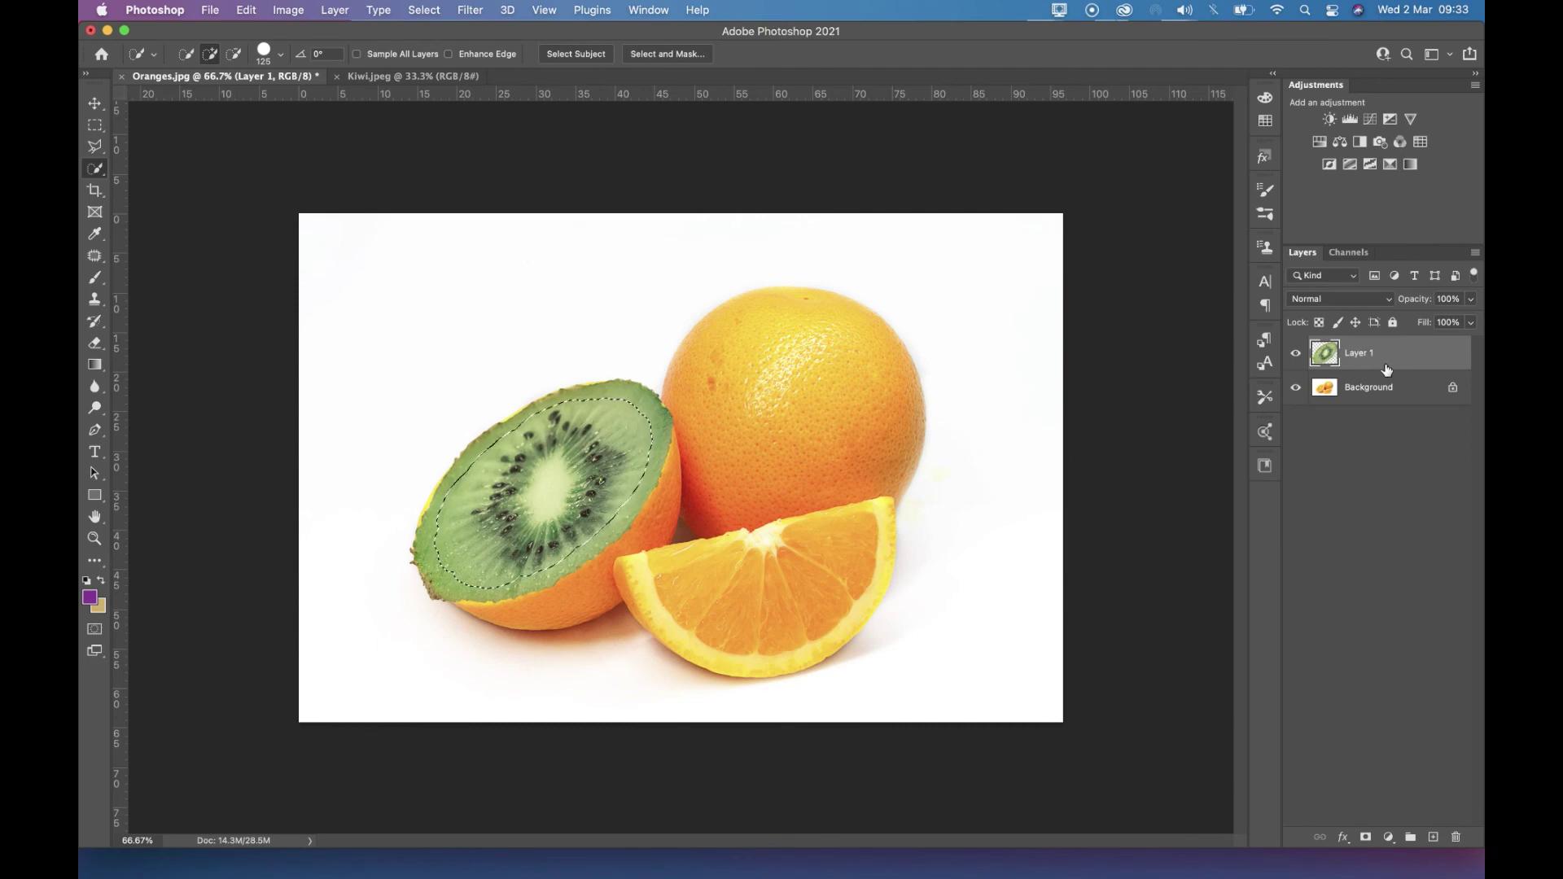
click(1367, 840)
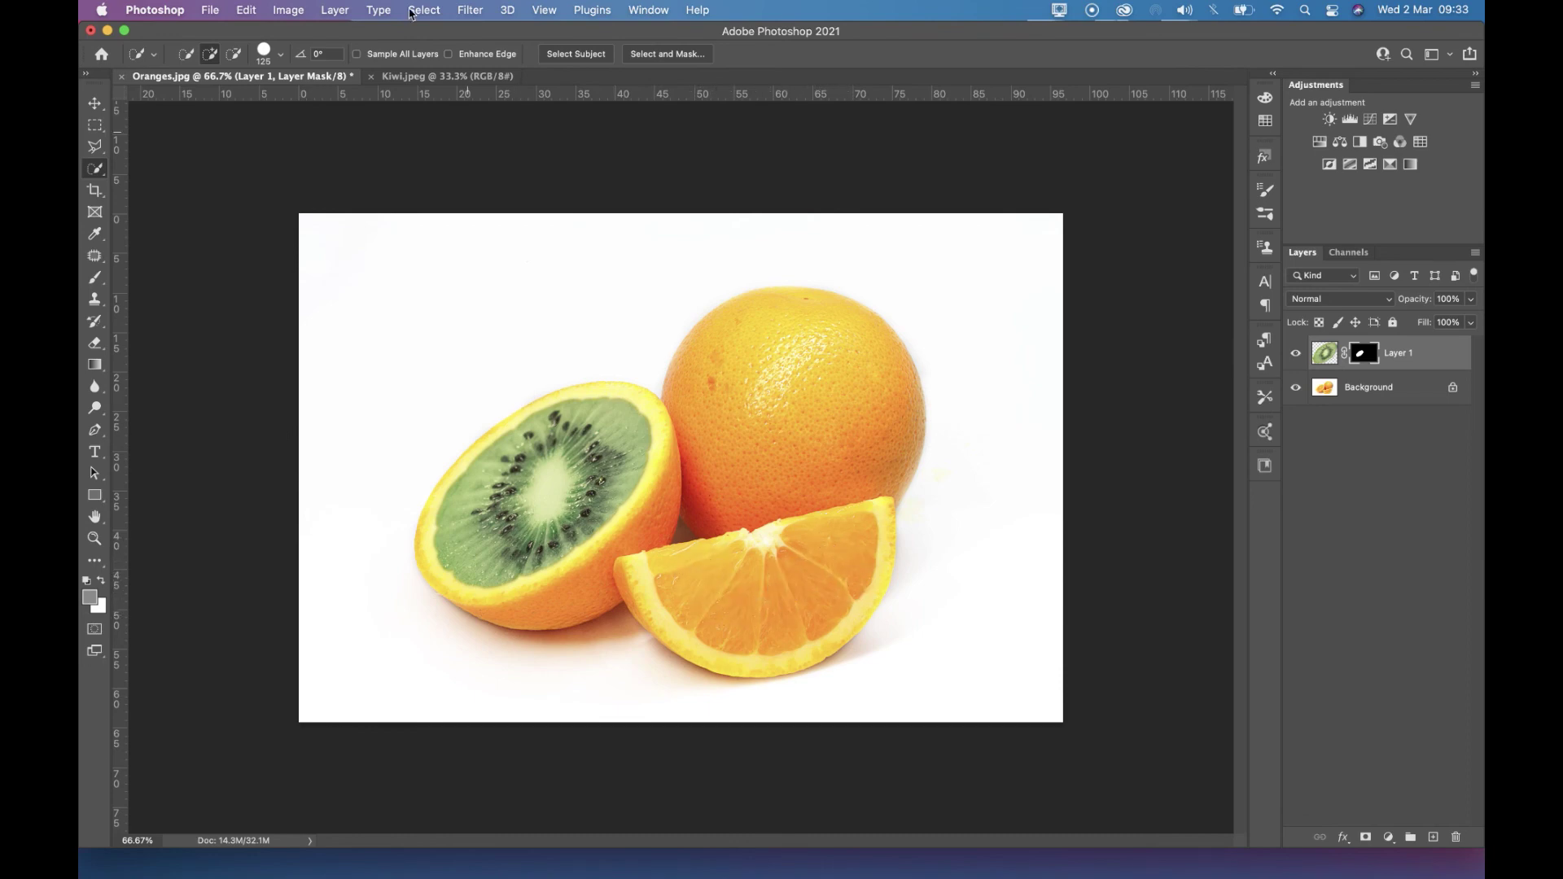
Review the original Kiwi.jpeg image and return to the Oranges.jpg composite.
click(448, 76)
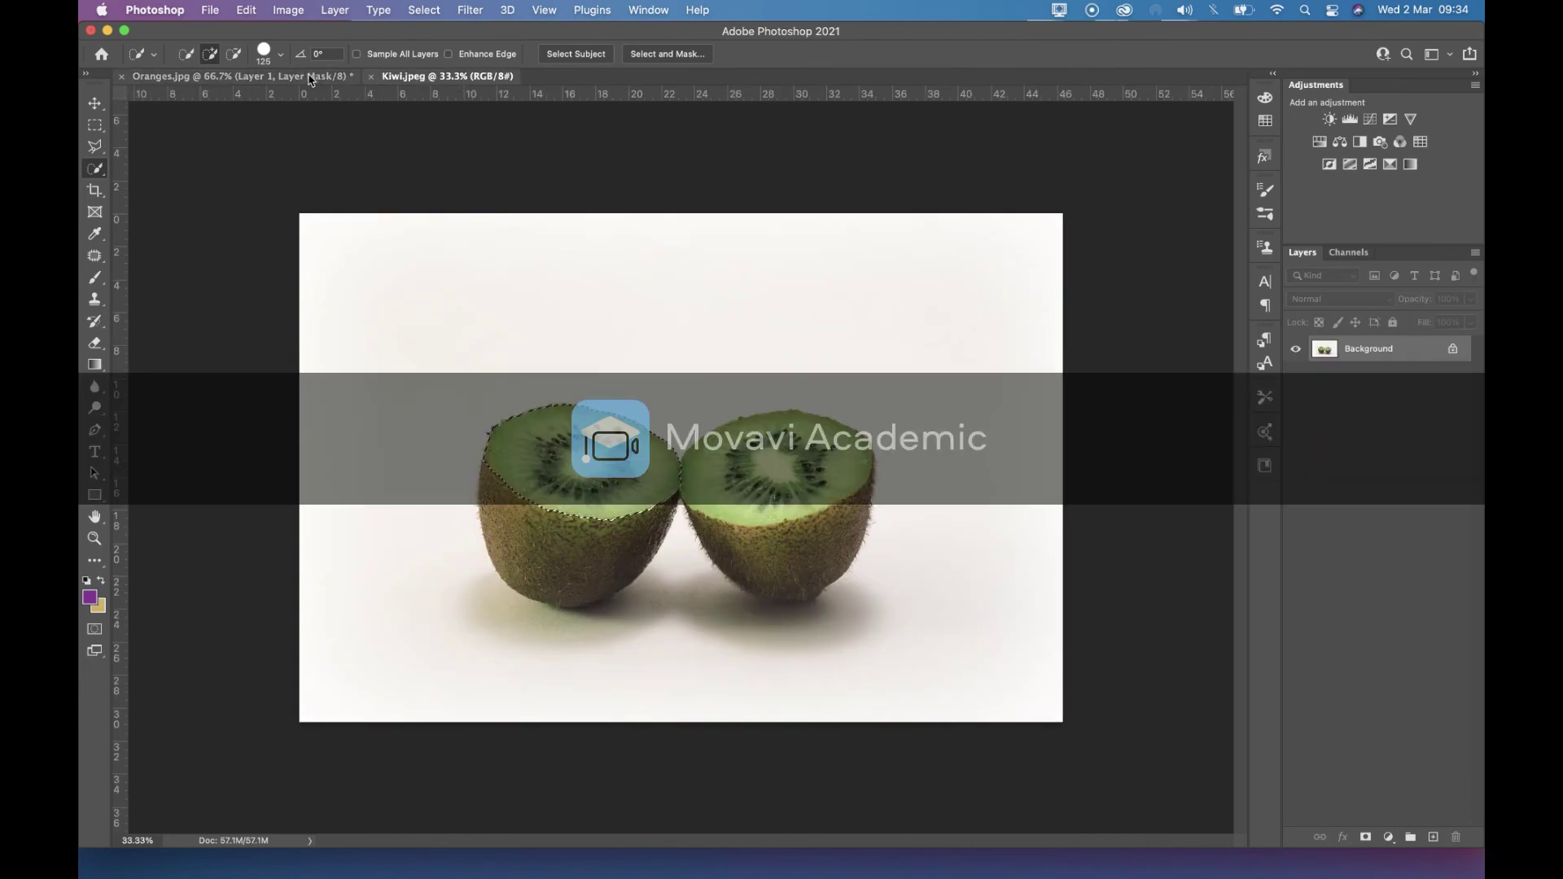
click(333, 76)
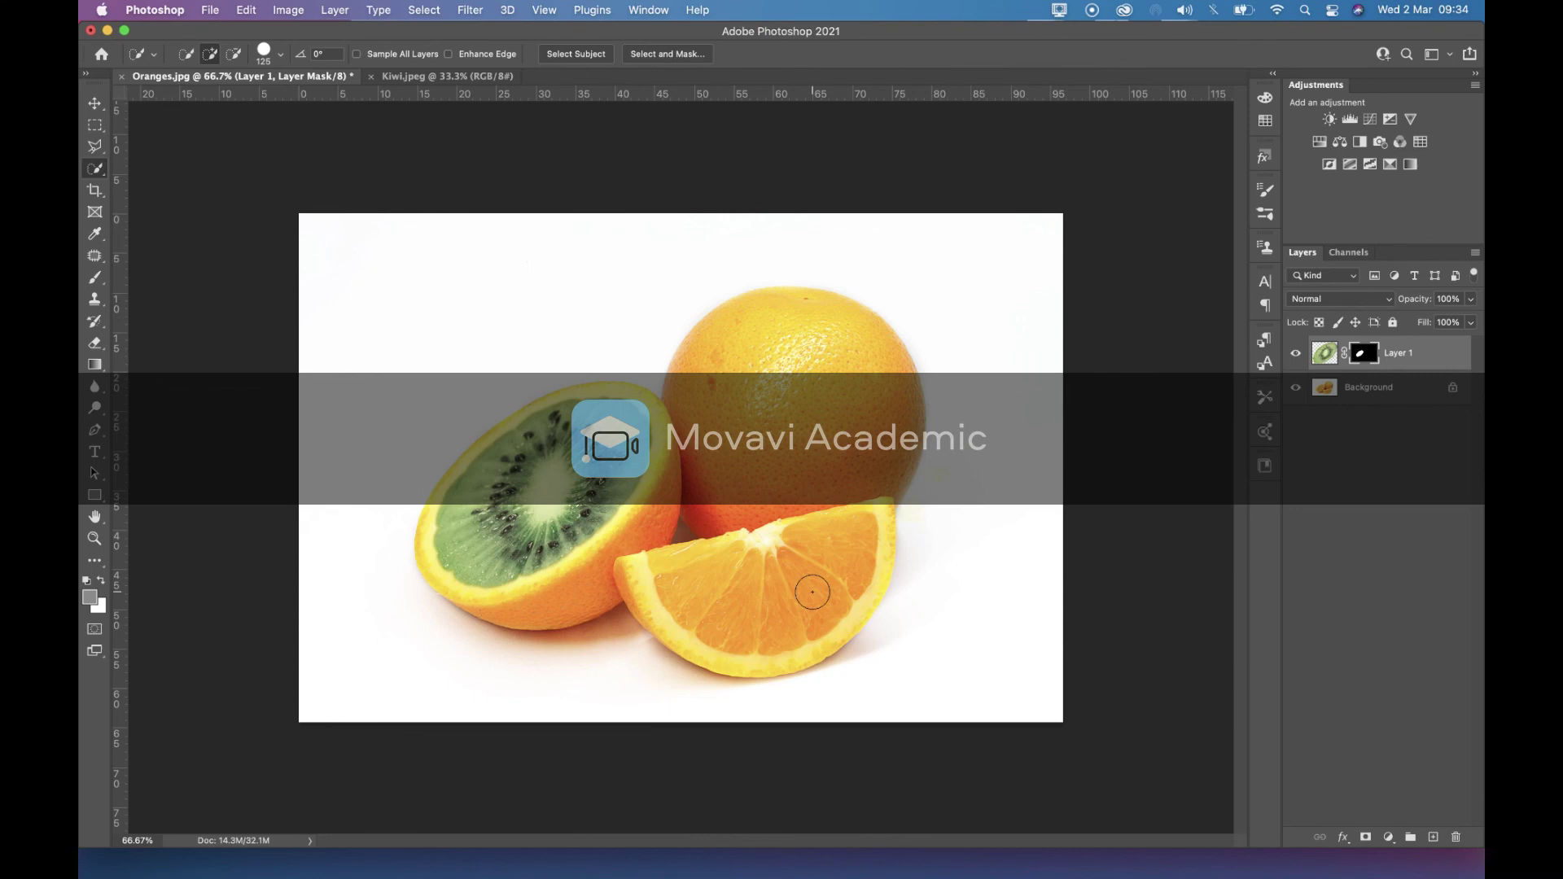